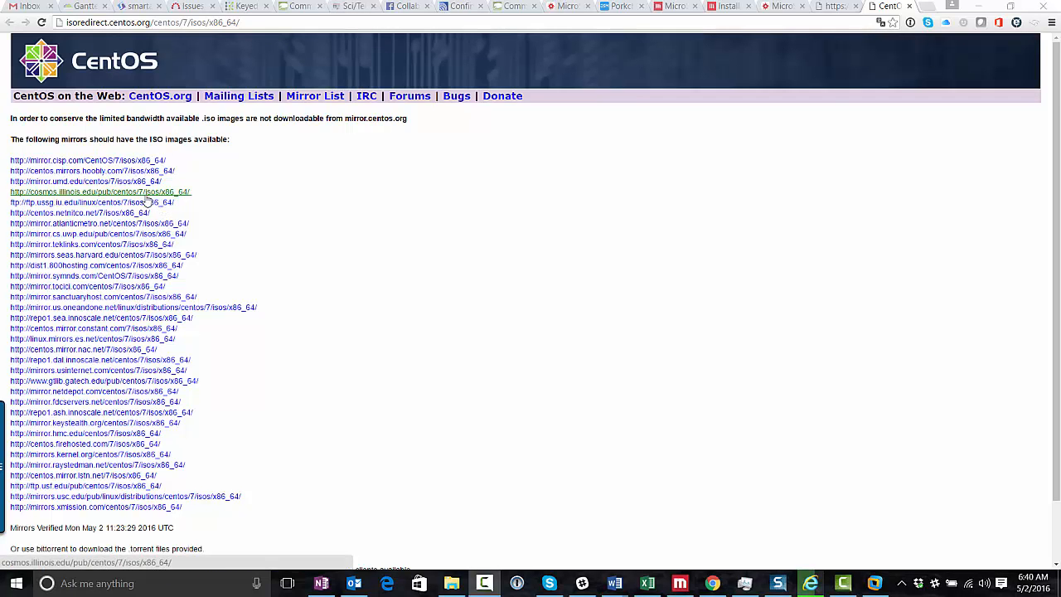
Open the cosmos.illinois.edu CentOS 7 x86_64 ISO listing, then the folder holding the downloaded ISO
left_click(71, 194)
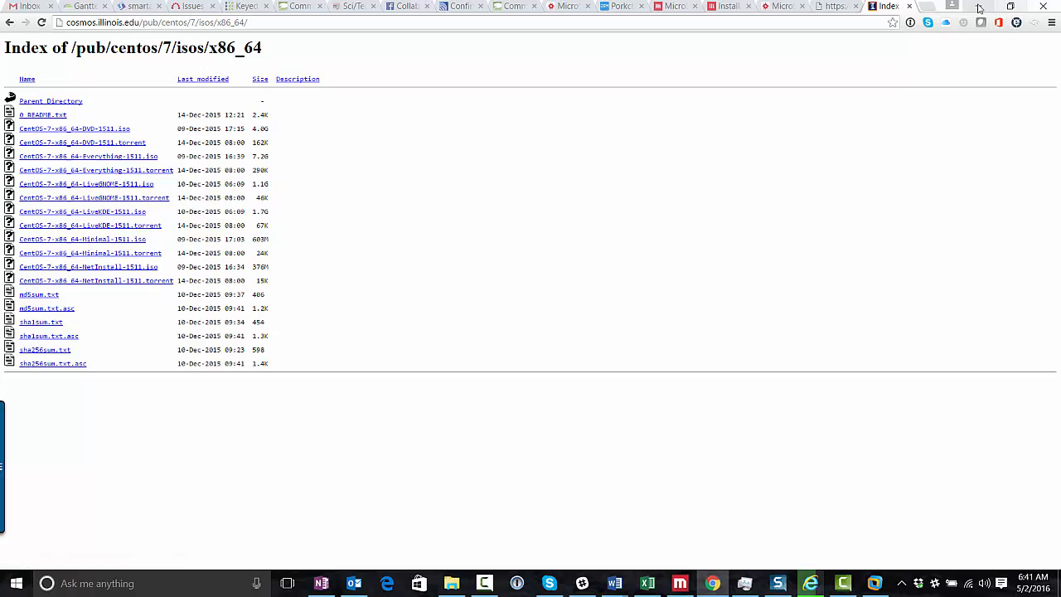
left_click(451, 582)
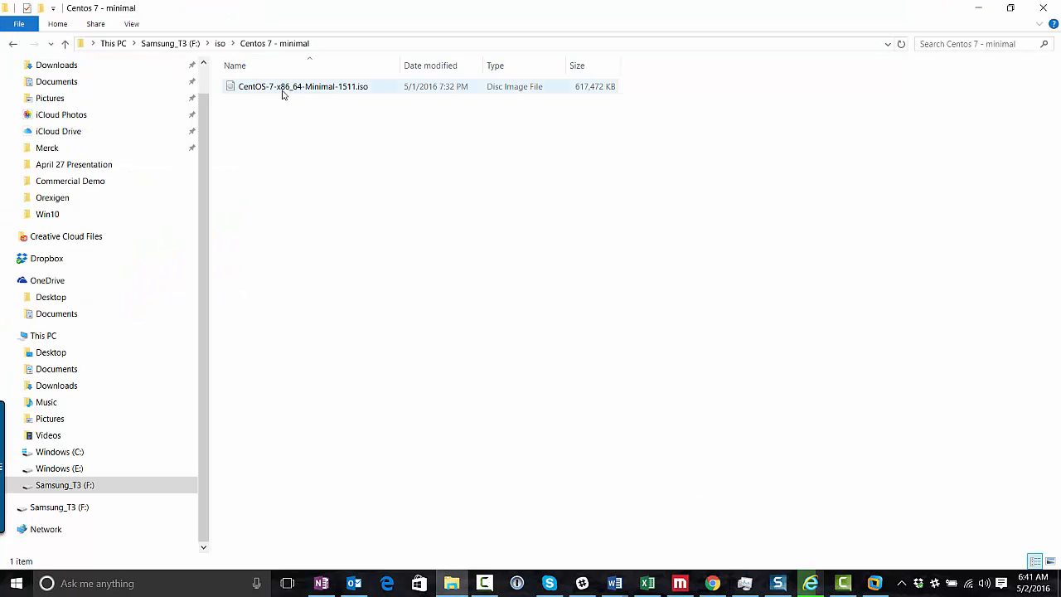
Switch to VMware Workstation from the taskbar
left_click(875, 583)
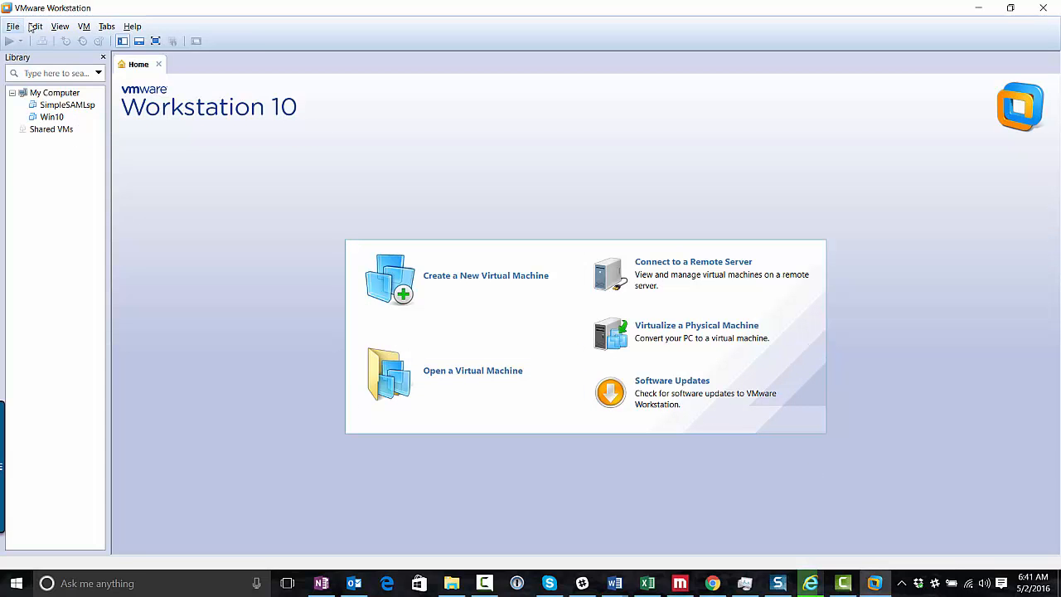
Start a new virtual machine with Custom (advanced) setup and default Workstation 10.0 compatibility
left_click(85, 27)
left_click(30, 154)
left_click(13, 27)
left_click(62, 43)
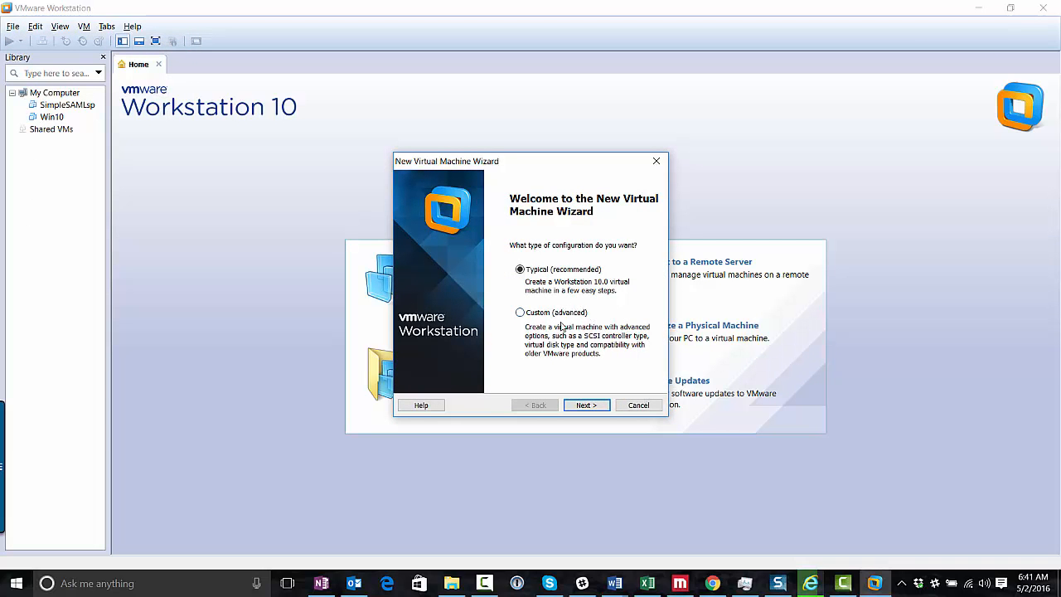
left_click(520, 312)
left_click(587, 405)
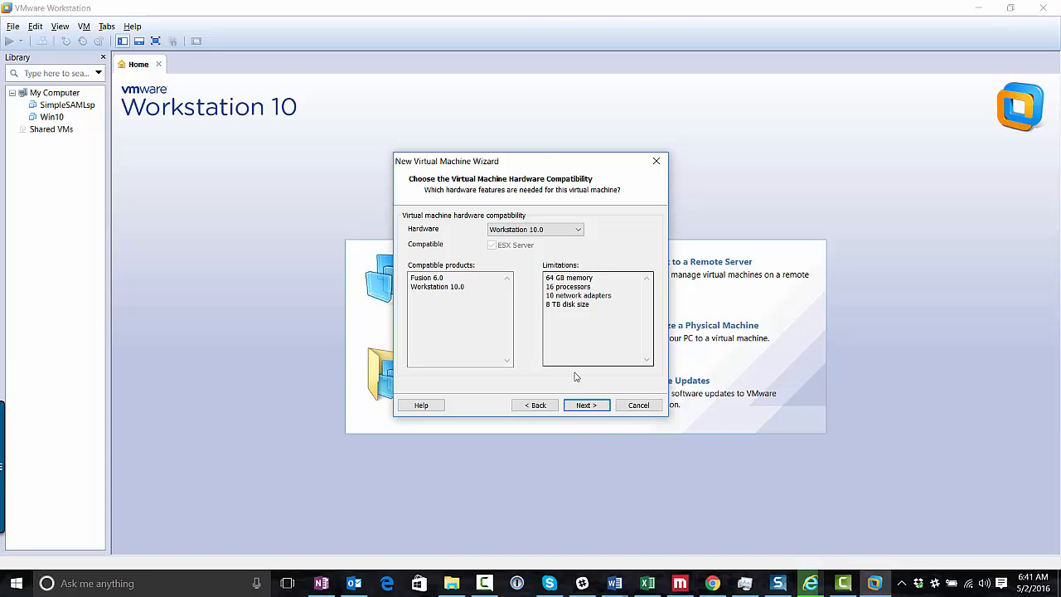
left_click(585, 404)
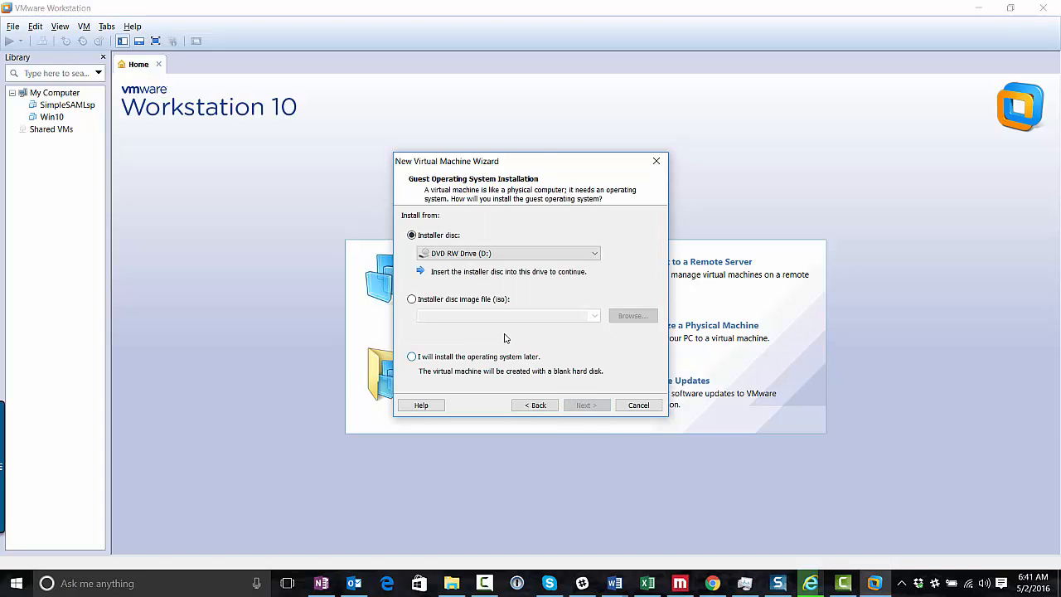
Use F:\iso\Centos 7 - minimal\CentOS-7-x86_64-Minimal-1511.iso as the installer disc image
left_click(460, 300)
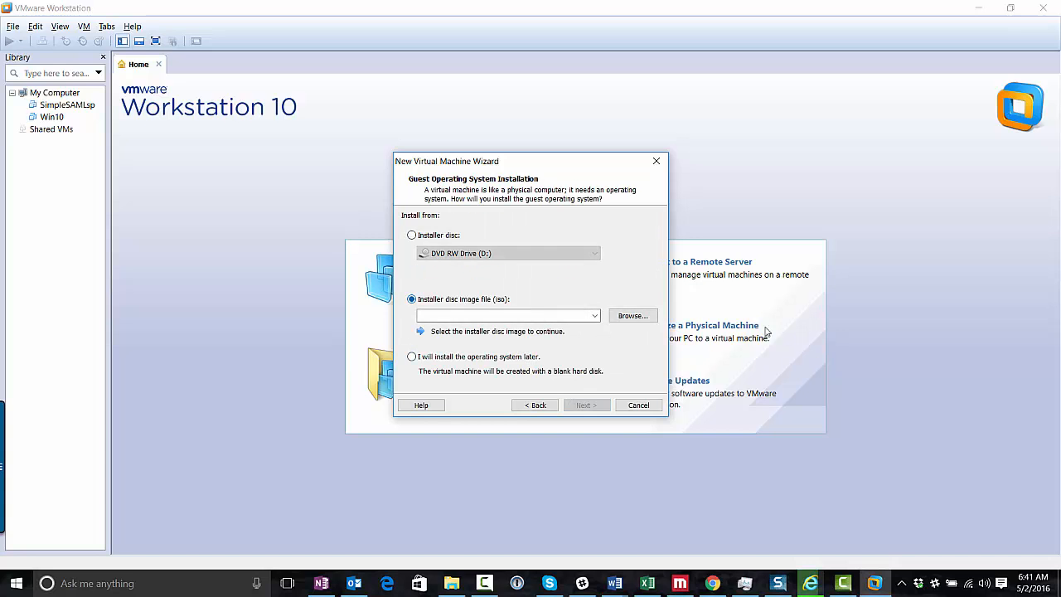
left_click(643, 317)
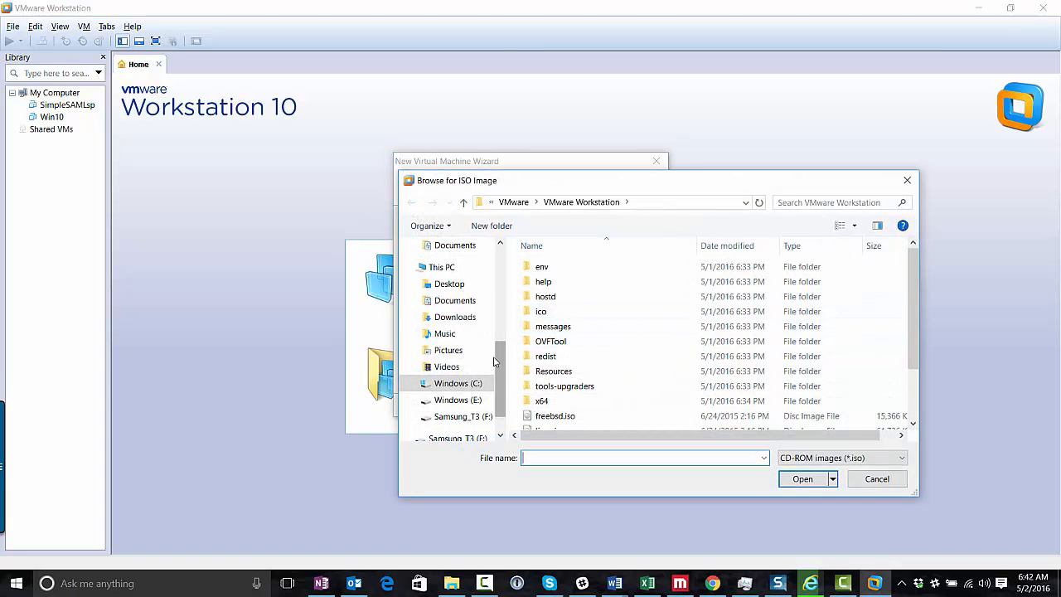
left_click(474, 416)
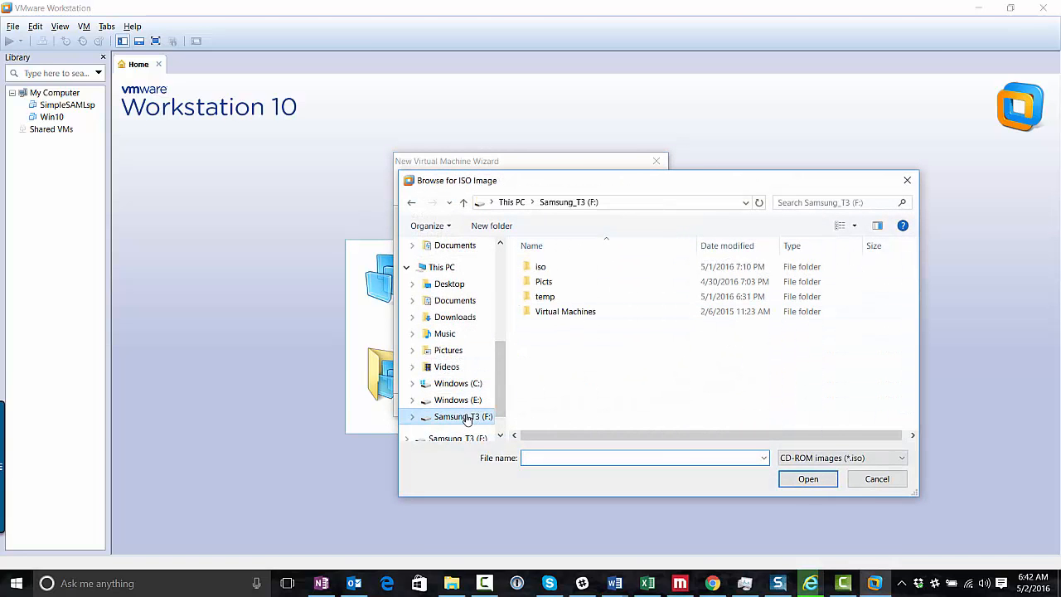
double_click(542, 269)
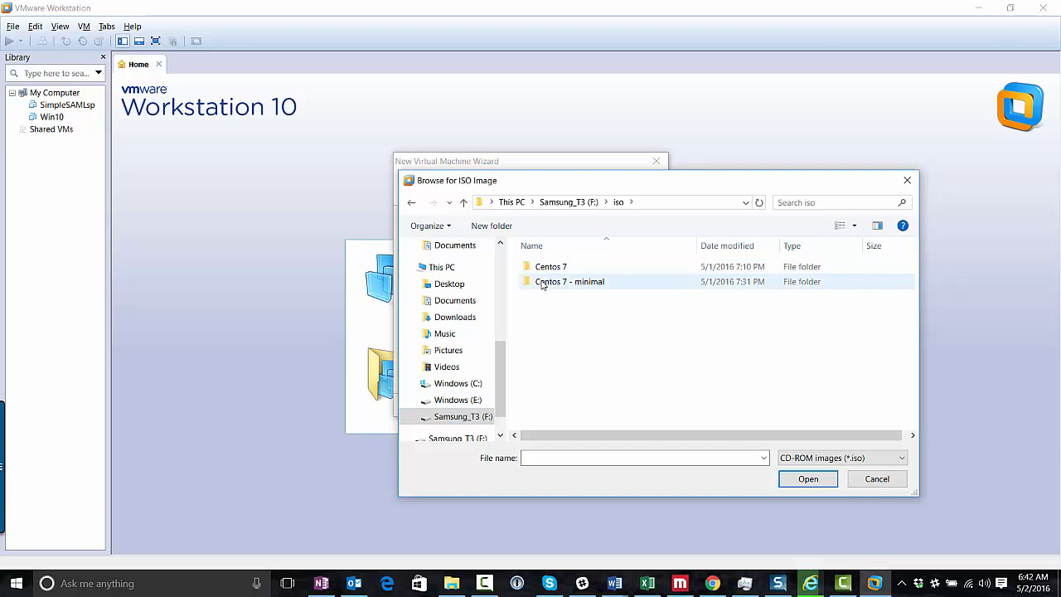
double_click(543, 282)
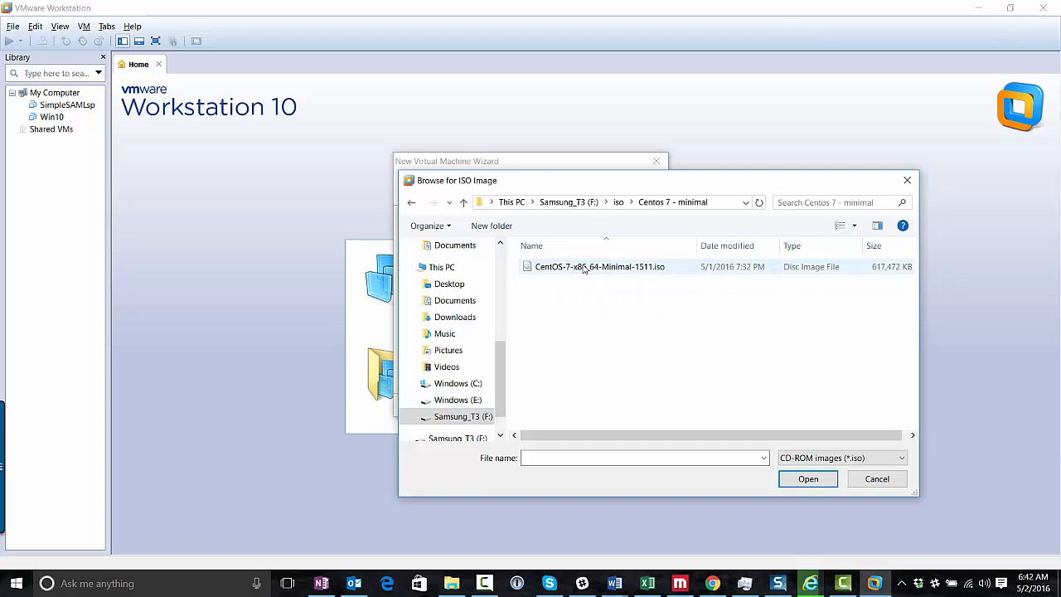
double_click(585, 267)
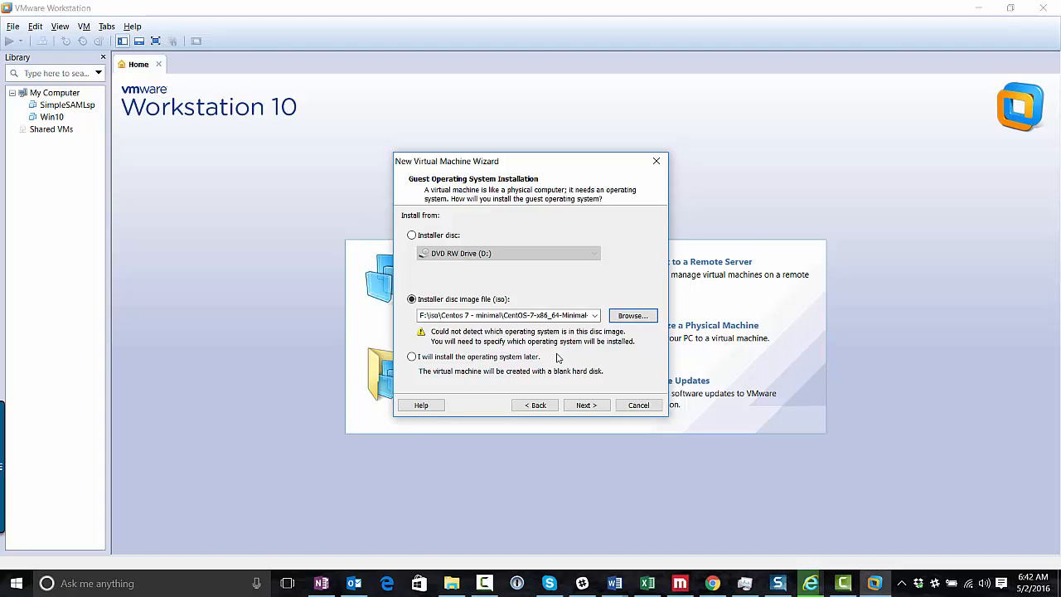
Set the guest OS to Linux, Red Hat Enterprise Linux 7 64-bit
left_click(588, 405)
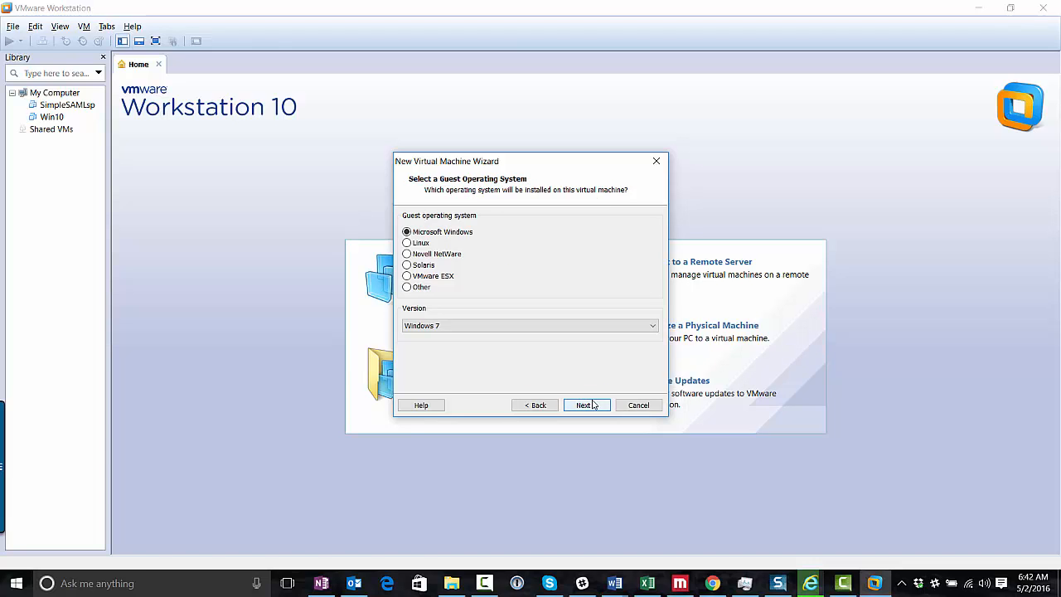
left_click(407, 242)
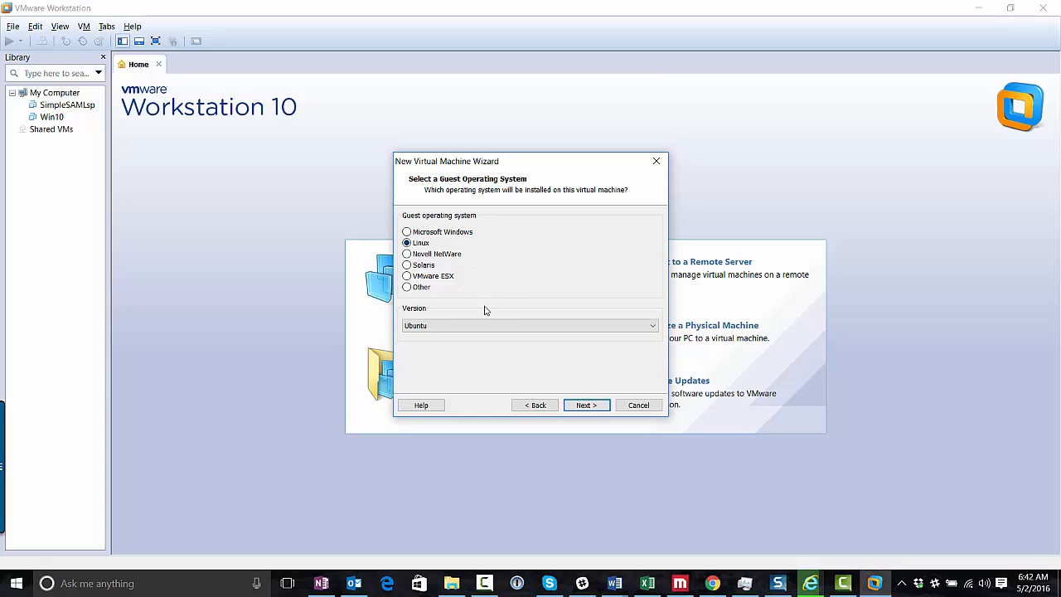
left_click(485, 325)
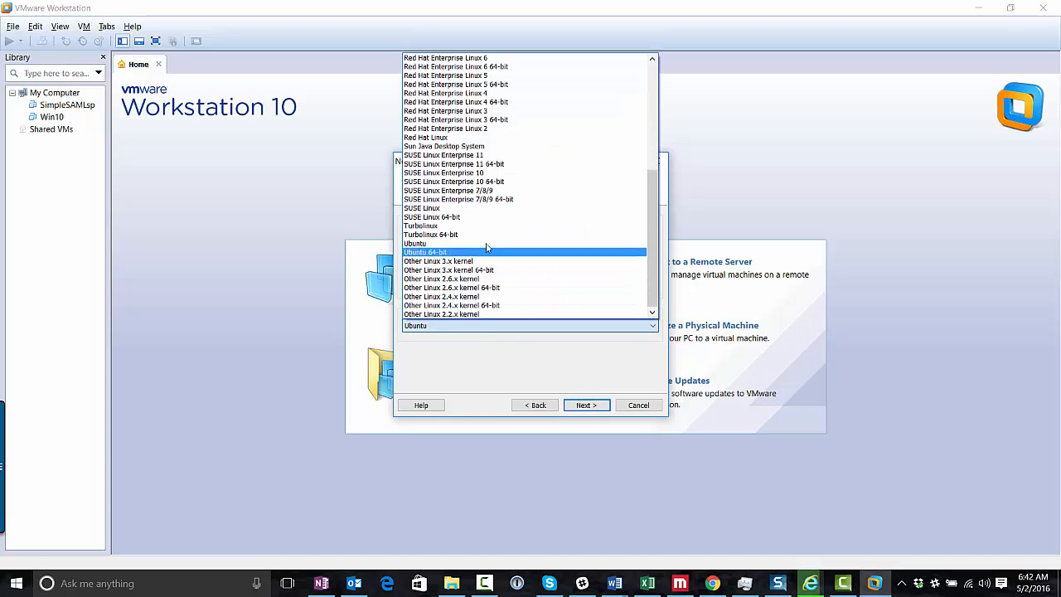
scroll(489, 166, "up", 3)
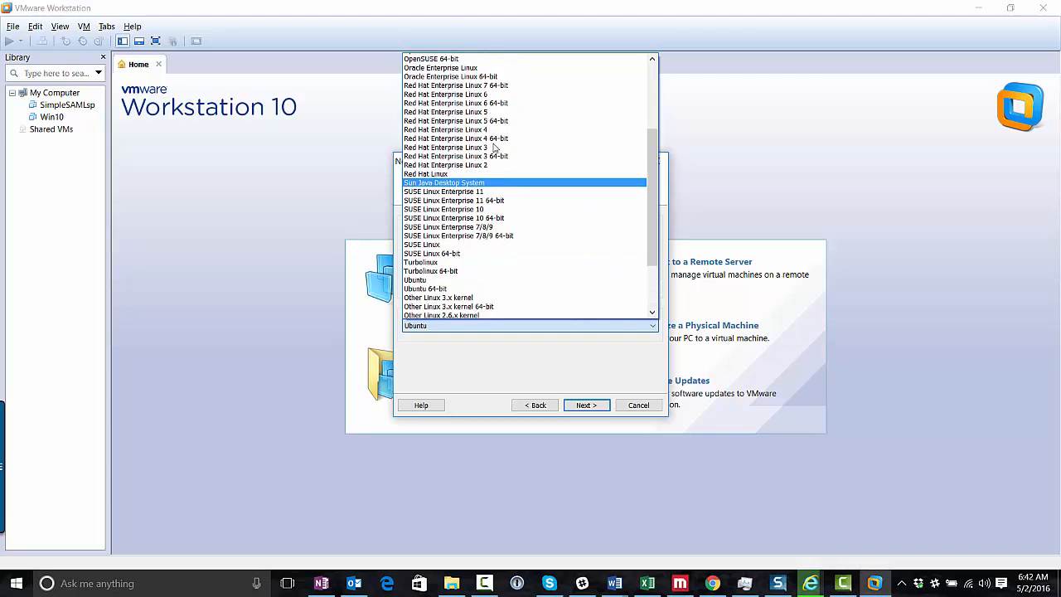
left_click(484, 129)
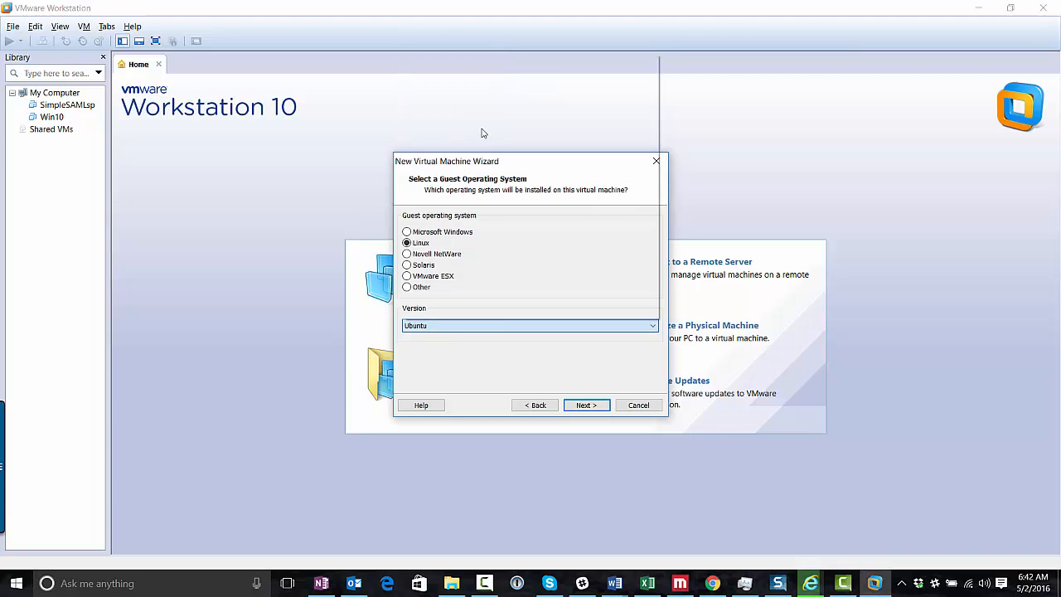
Name the virtual machine Centos7Minimal
left_click(583, 406)
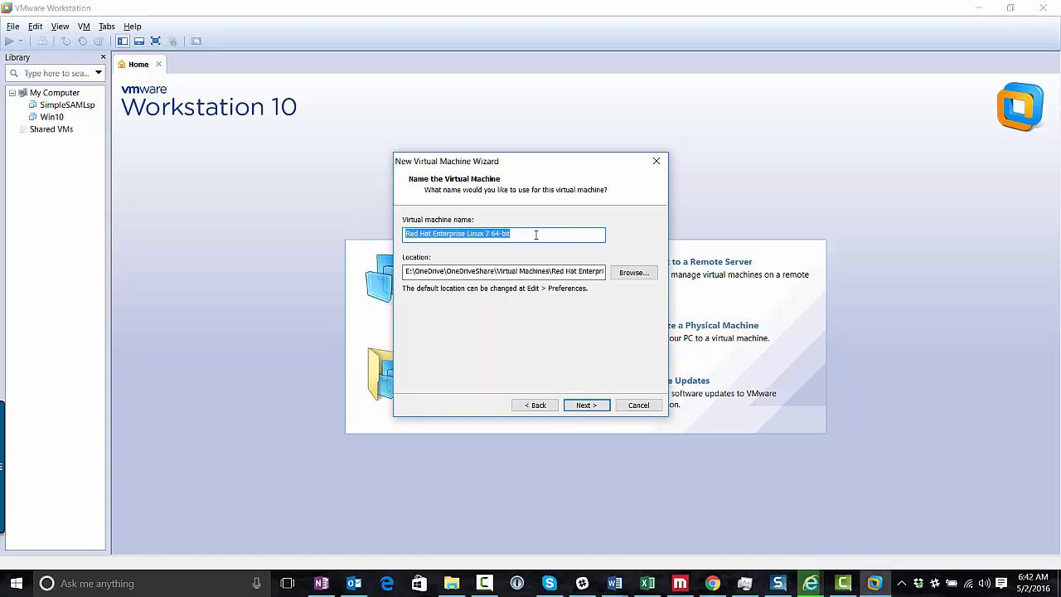
left_click_drag(536, 235, 381, 222)
type("Centoy")
key("BackSpace")
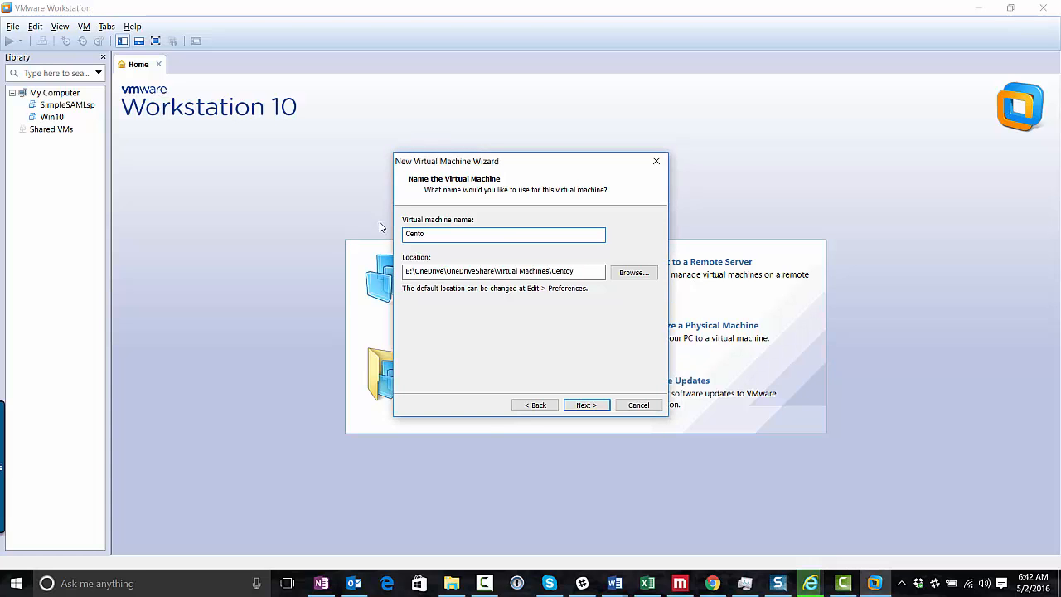
type("s7Minimal")
Store the VM in a new Centos7Minimal folder under F:\Virtual Machines
left_click(646, 275)
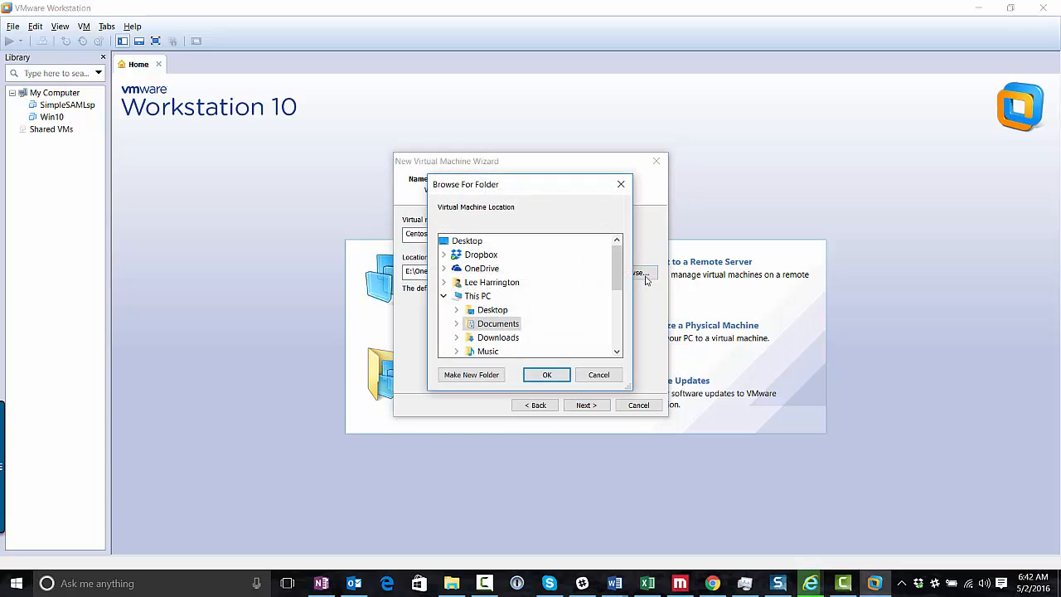
scroll(616, 331, "down", 2)
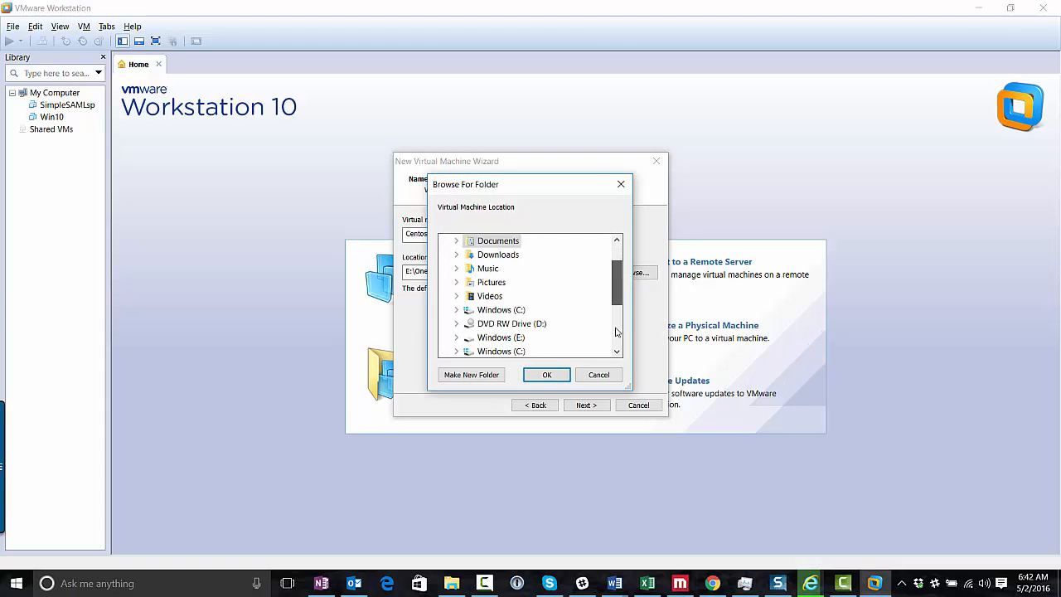
scroll(616, 331, "down", 2)
left_click(492, 324)
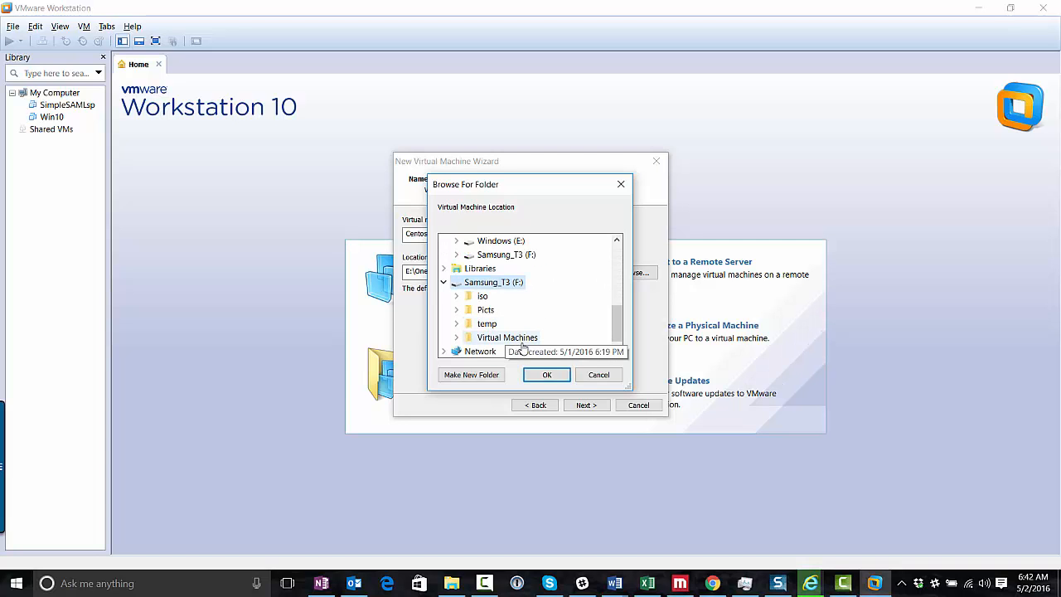
left_click(507, 338)
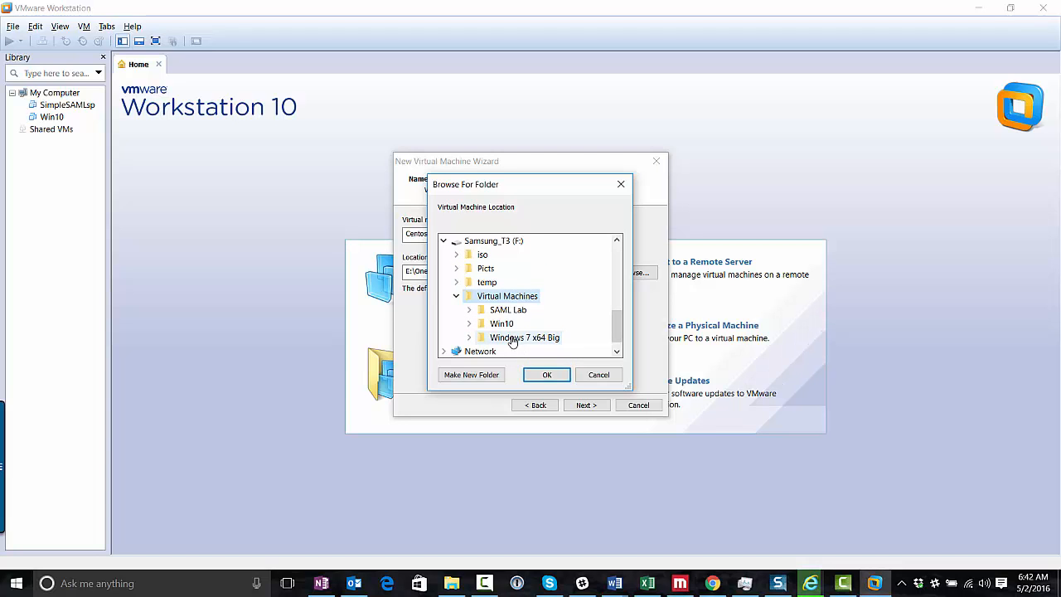
left_click(479, 376)
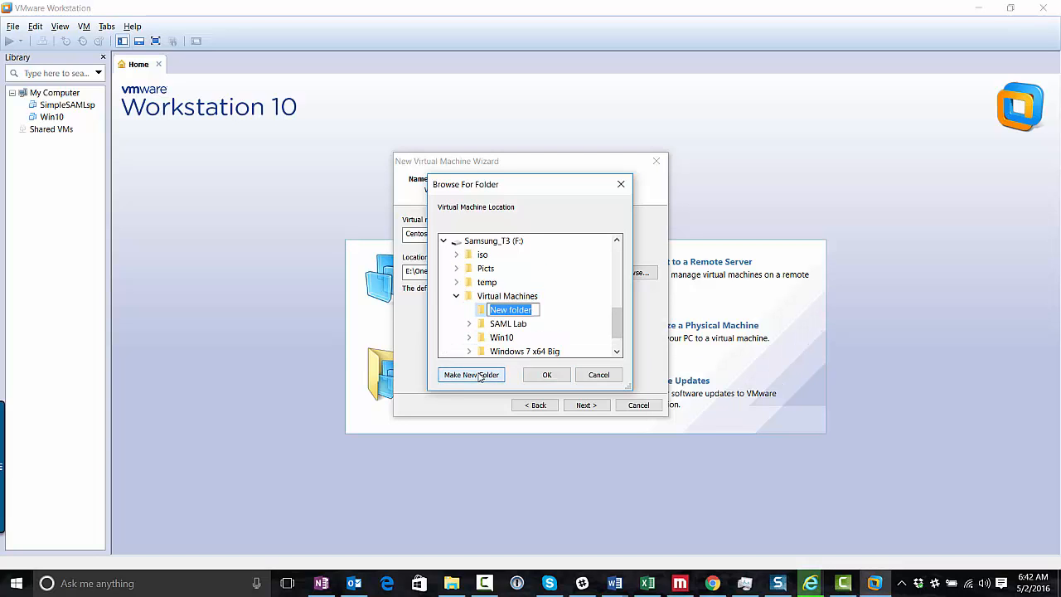
type("Centos7")
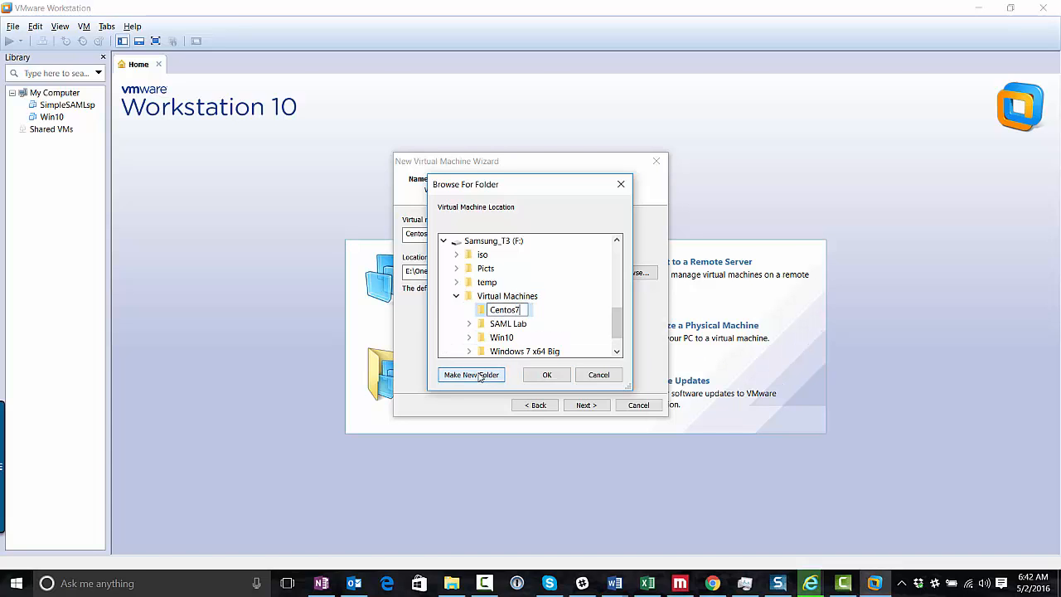
type("Minimal")
key("Return")
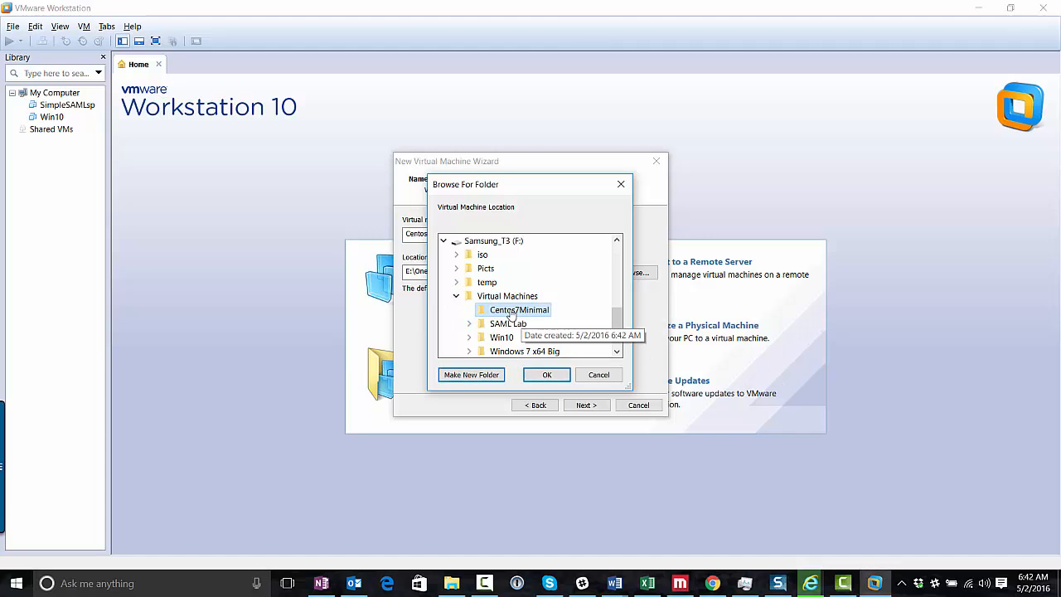
left_click(546, 375)
left_click(586, 404)
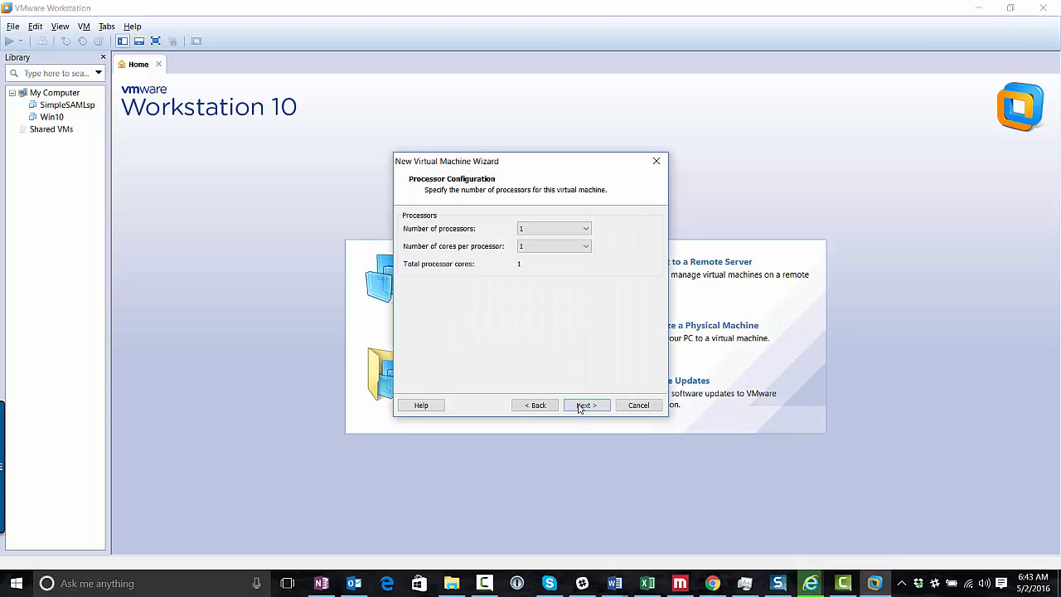
Give the VM 1 processor with 4 cores per processor
left_click(544, 230)
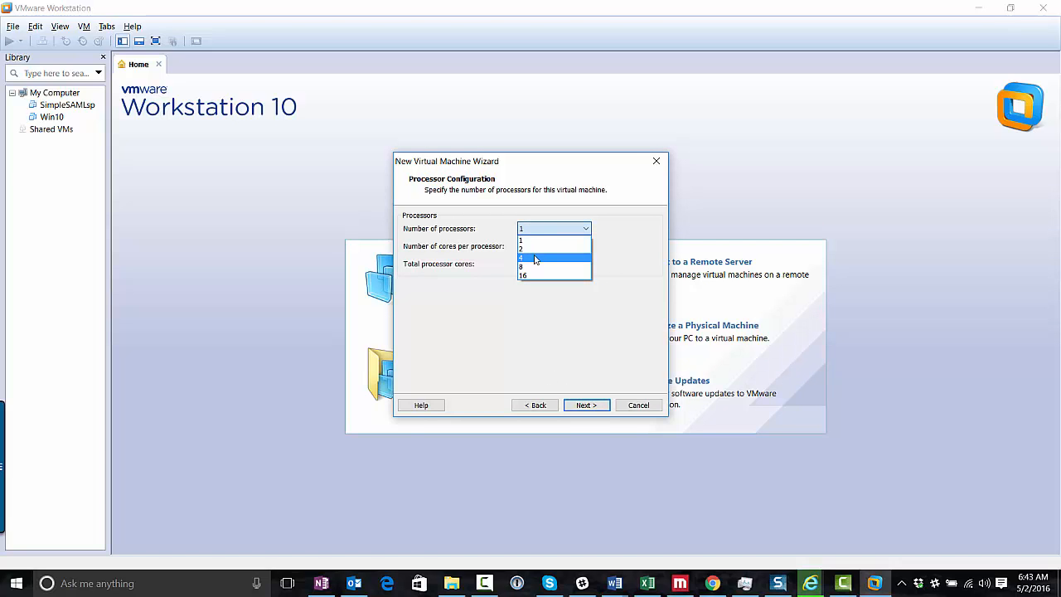
left_click(535, 258)
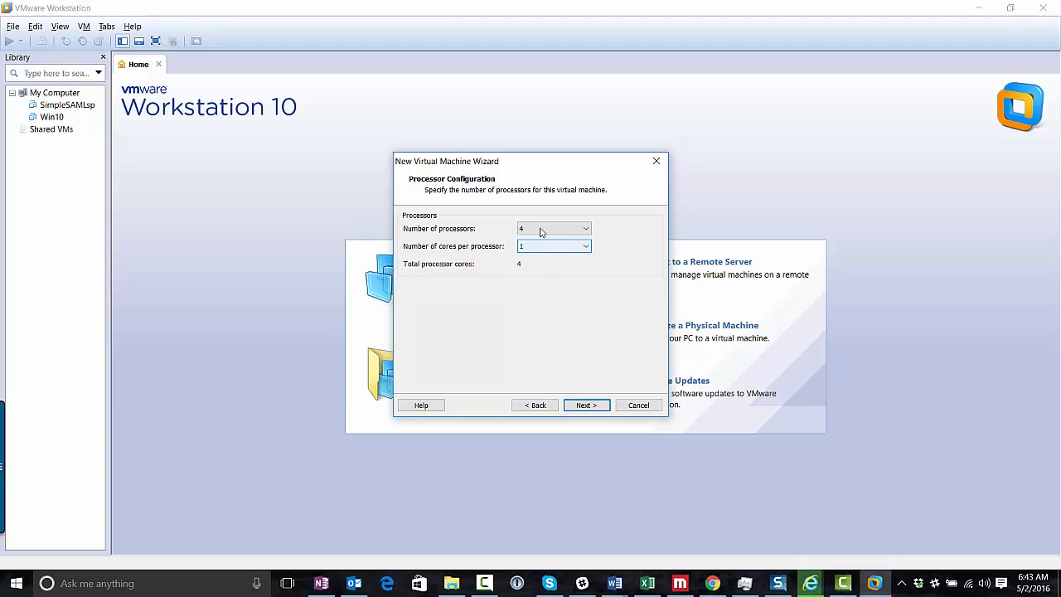
left_click(540, 228)
left_click(540, 240)
left_click(544, 246)
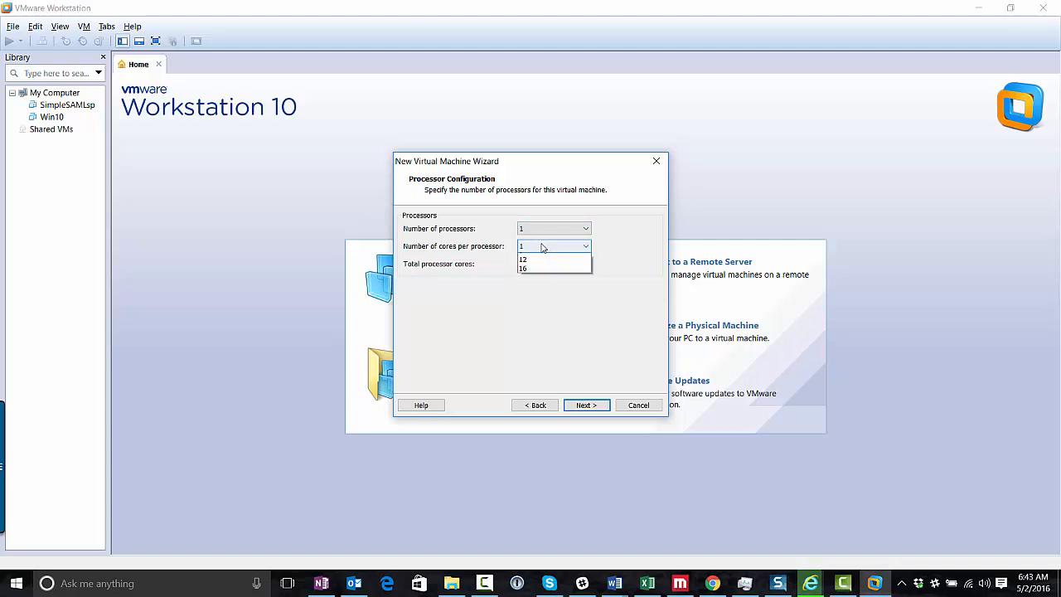
left_click(546, 285)
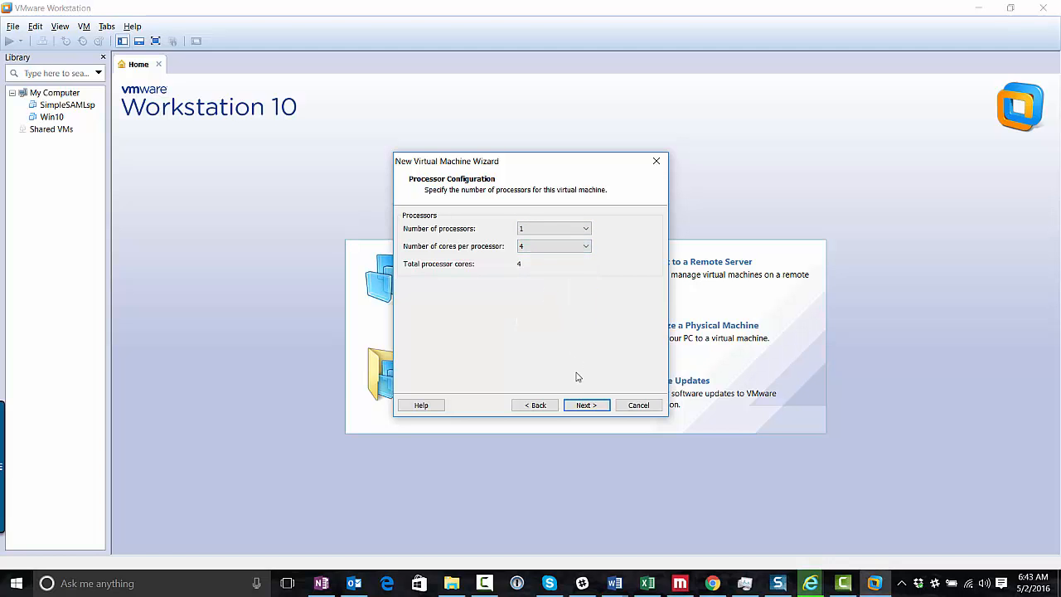
left_click(583, 406)
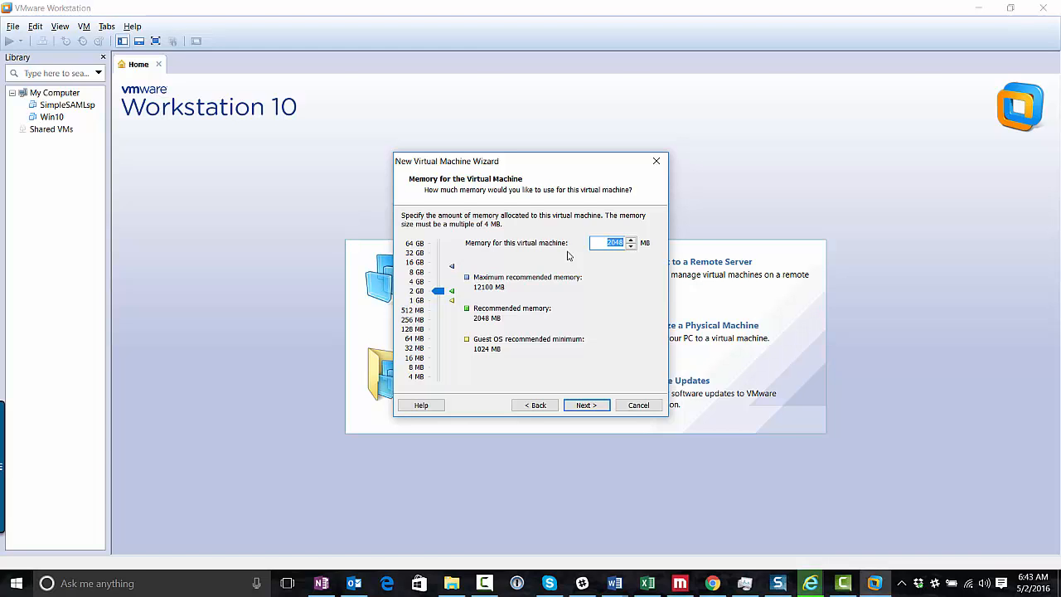
Keep 2048 MB memory, use bridged networking, and accept LSI Logic, SCSI and a new disk
left_click(588, 412)
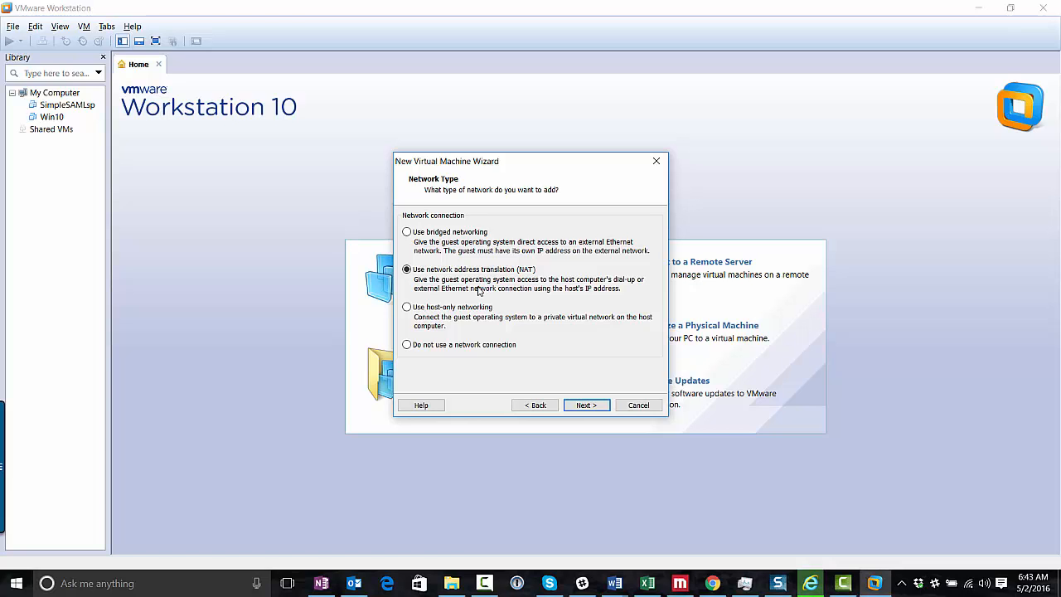
left_click(408, 232)
left_click(584, 406)
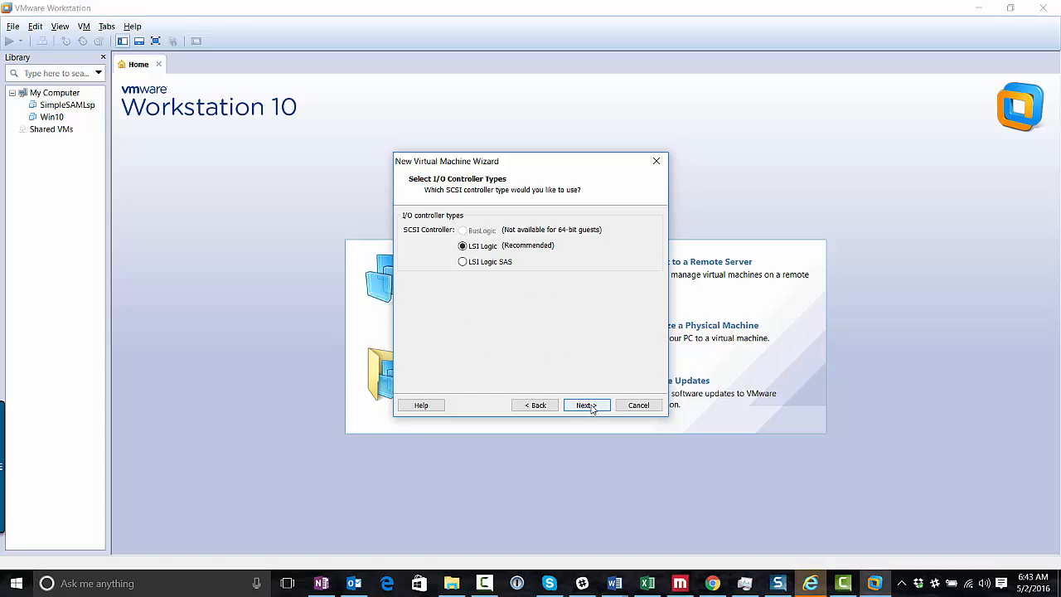
left_click(586, 405)
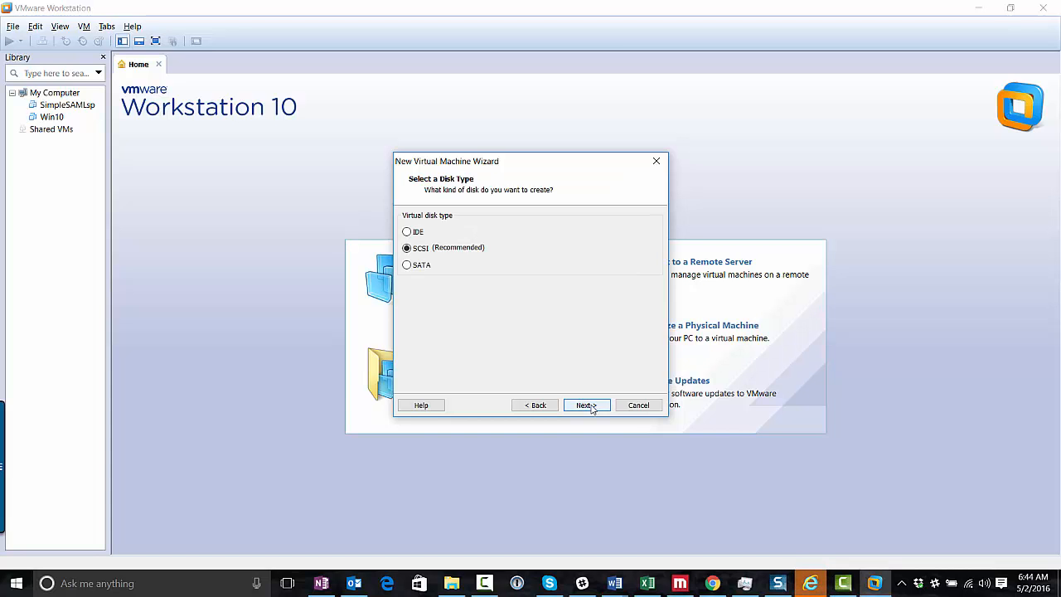
left_click(592, 408)
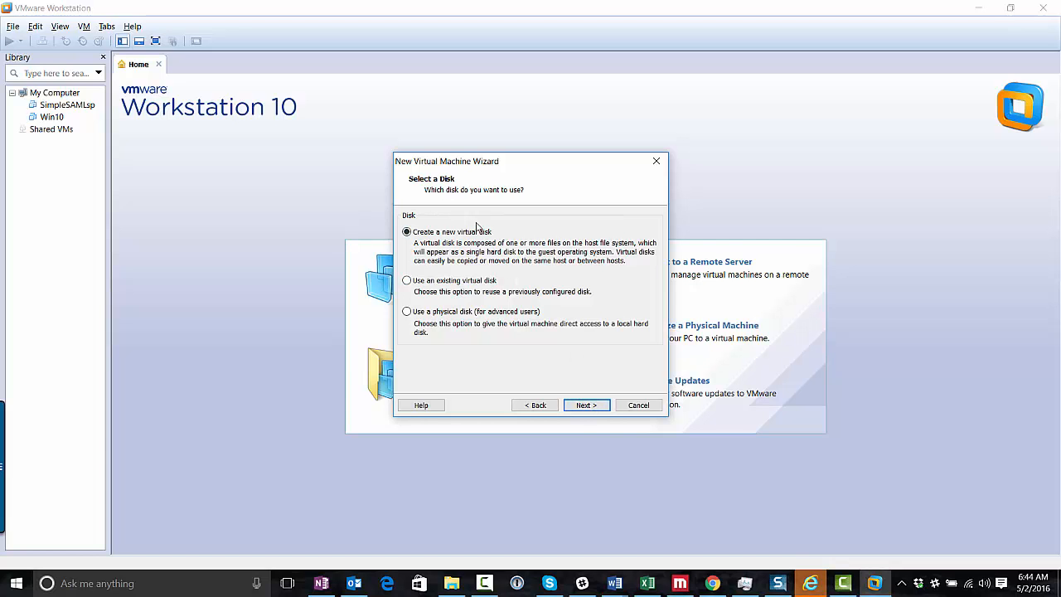
left_click(593, 406)
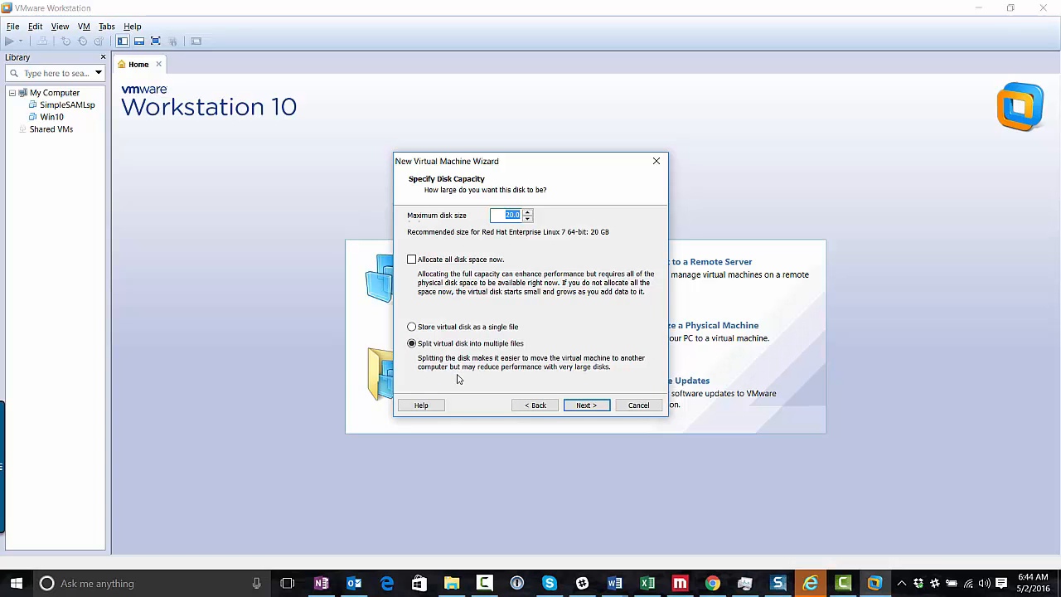
Store the 20 GB disk as a single Centos7Minimal.vmdk file and finish creating the VM
left_click(413, 328)
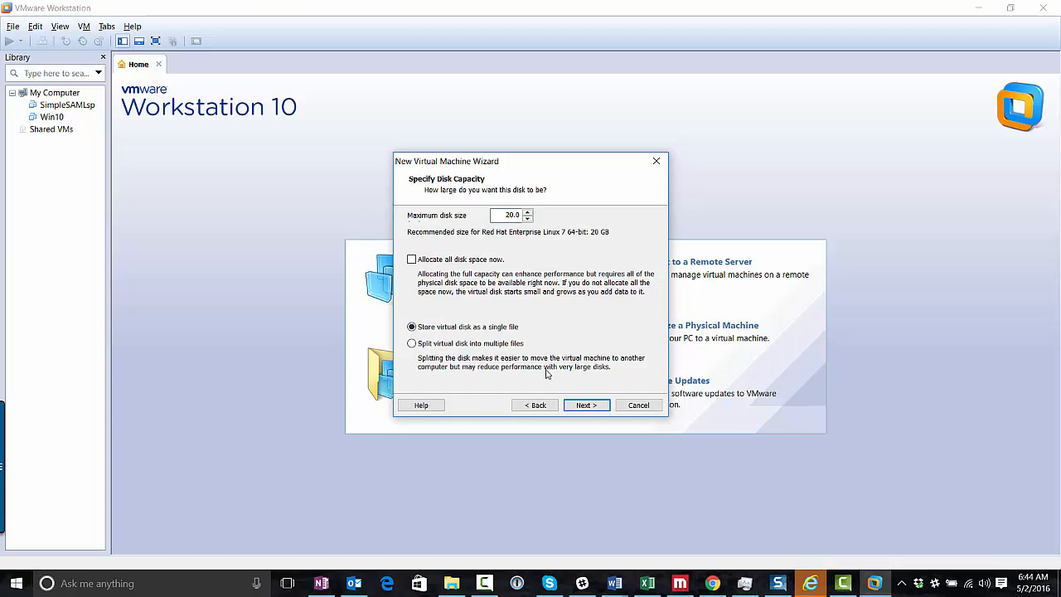
left_click(585, 406)
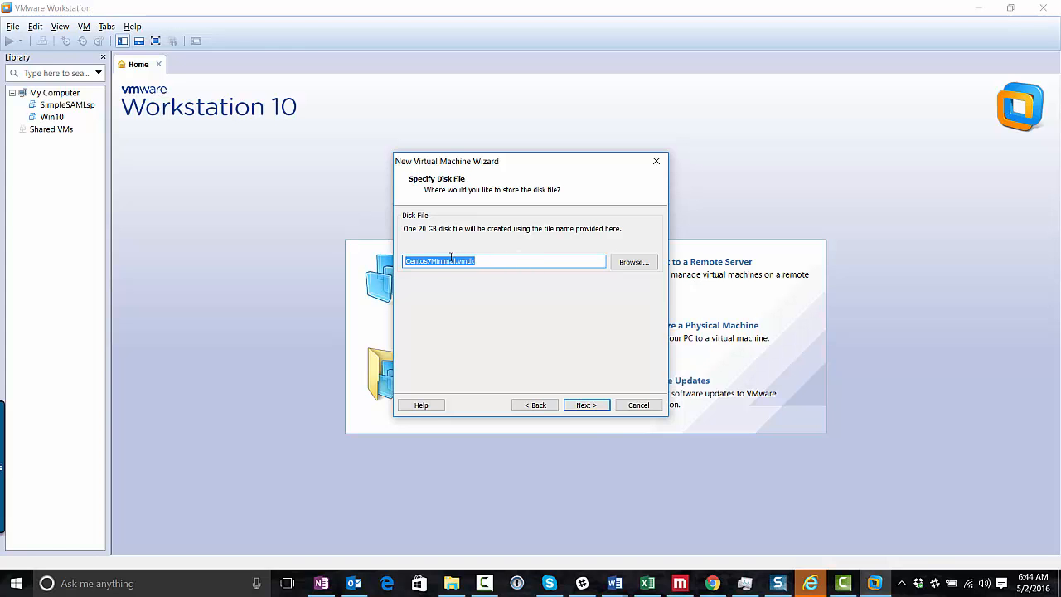
left_click(594, 407)
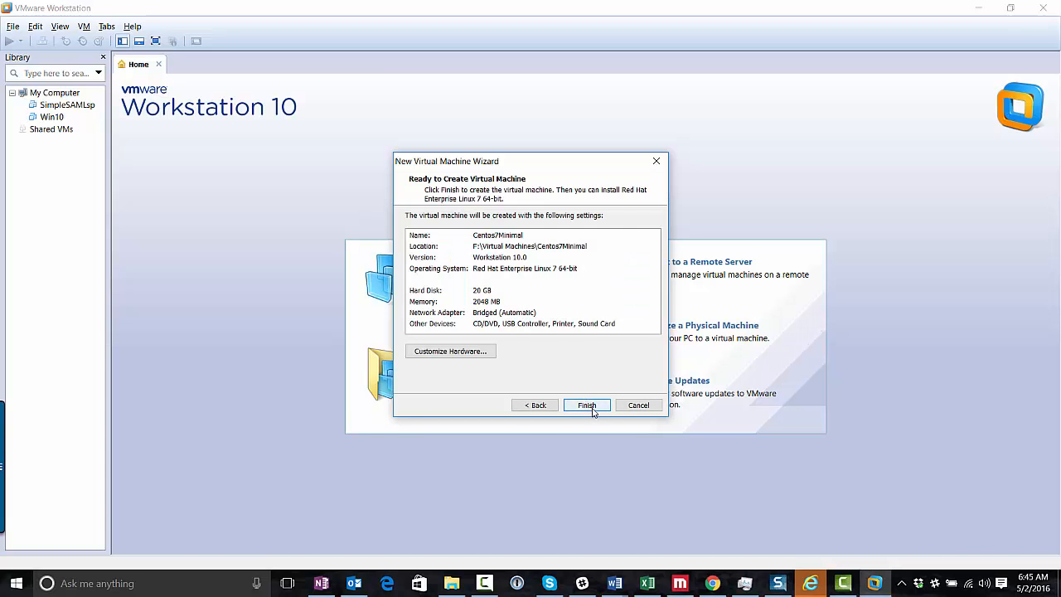
left_click(591, 407)
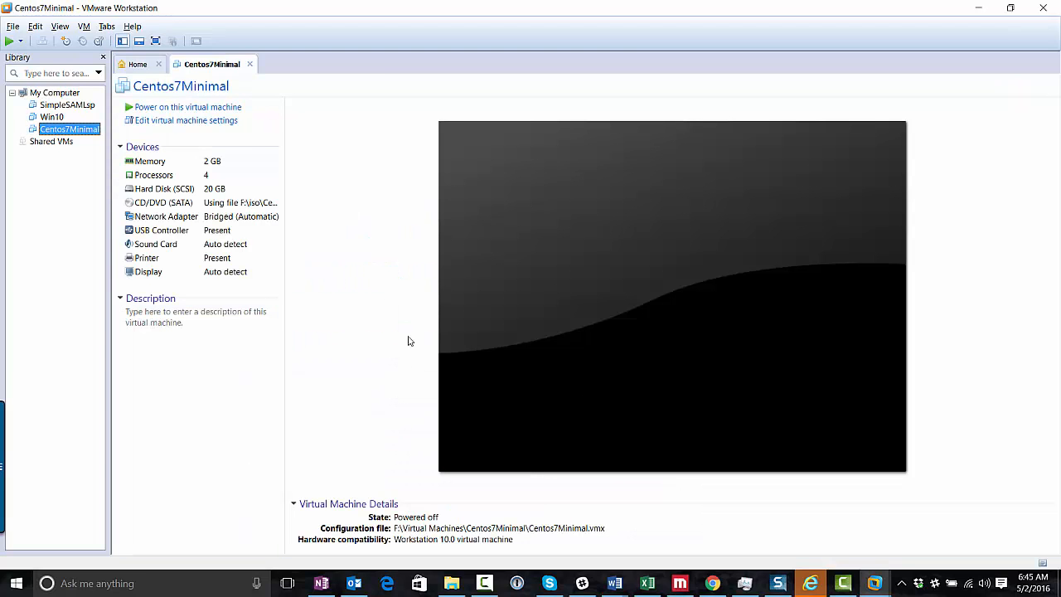
Power on Centos7Minimal and dismiss the Removable Devices notice
left_click(187, 107)
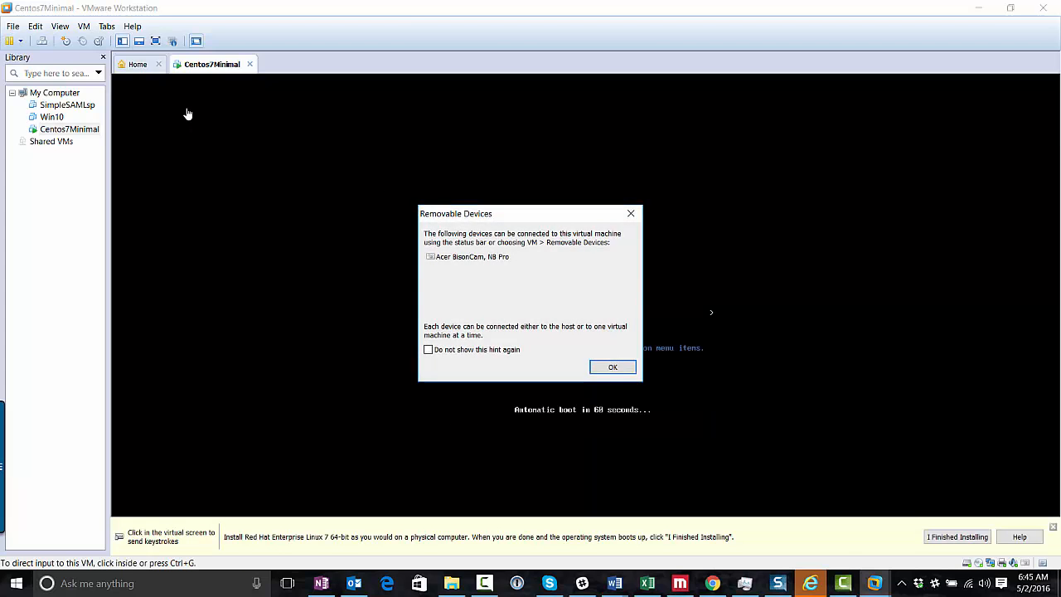
left_click(610, 369)
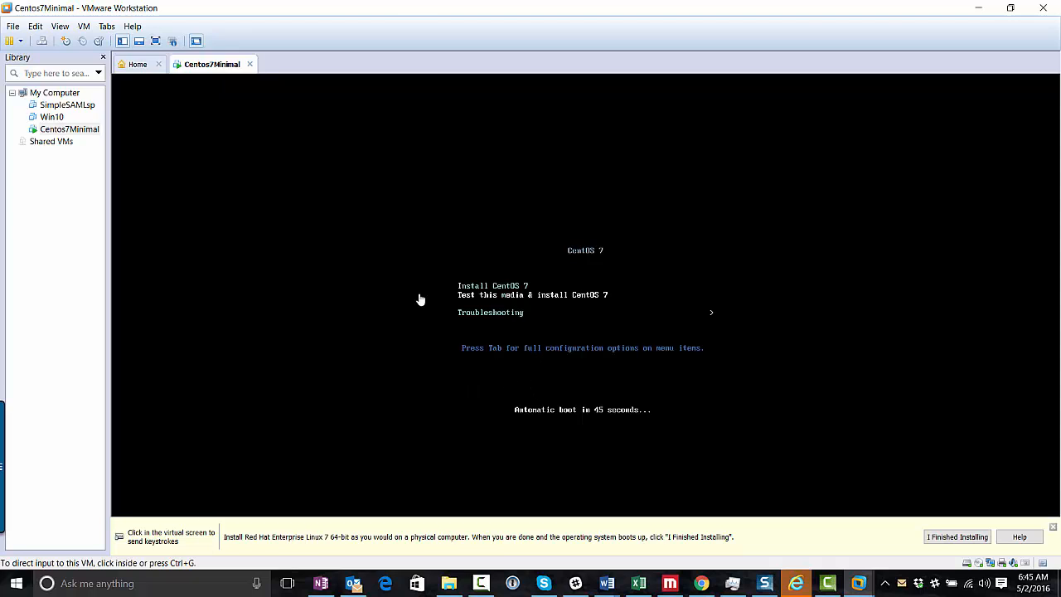
Boot the Install CentOS 7 entry and continue with English (United States) as the installation language
left_click(474, 289)
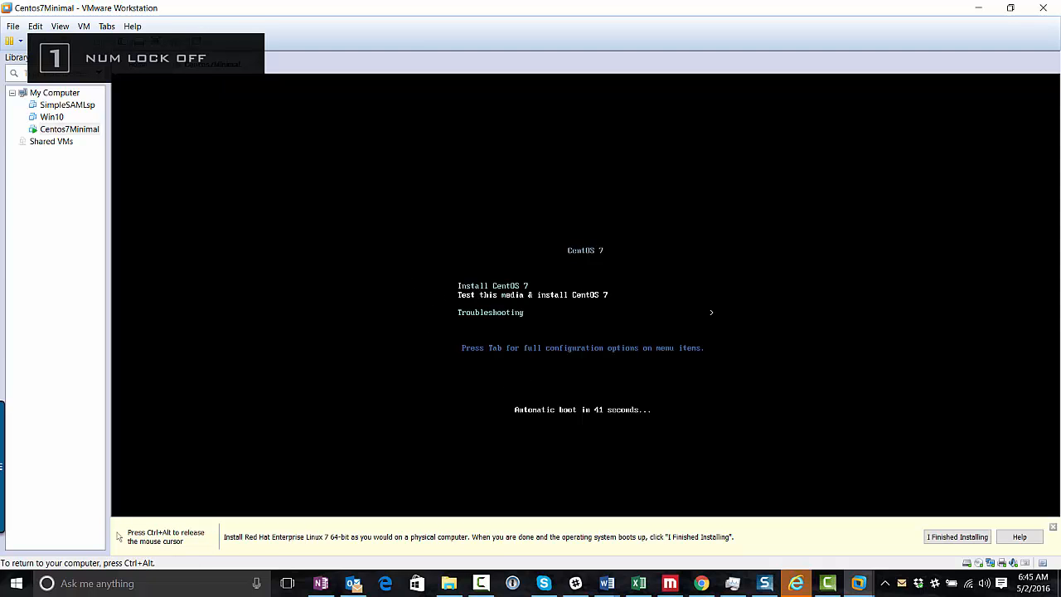
key("Escape")
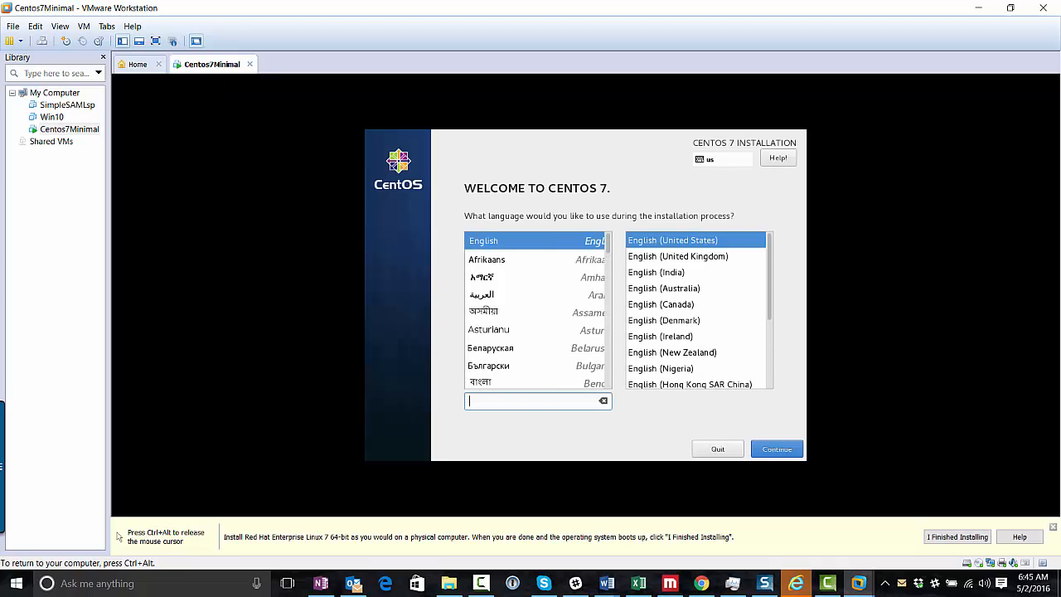
key("Num_Lock")
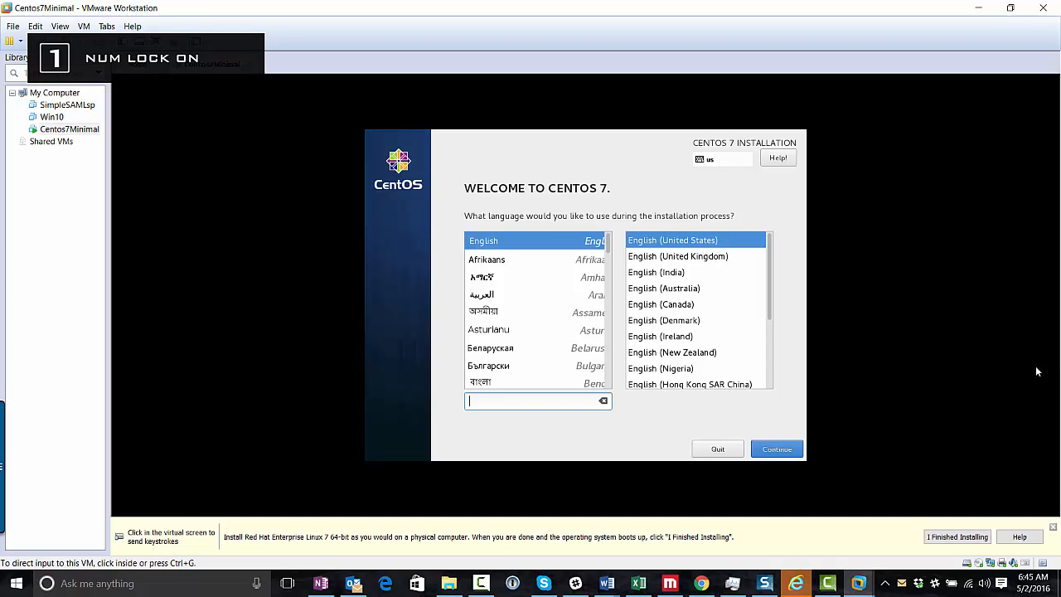
key("Num_Lock")
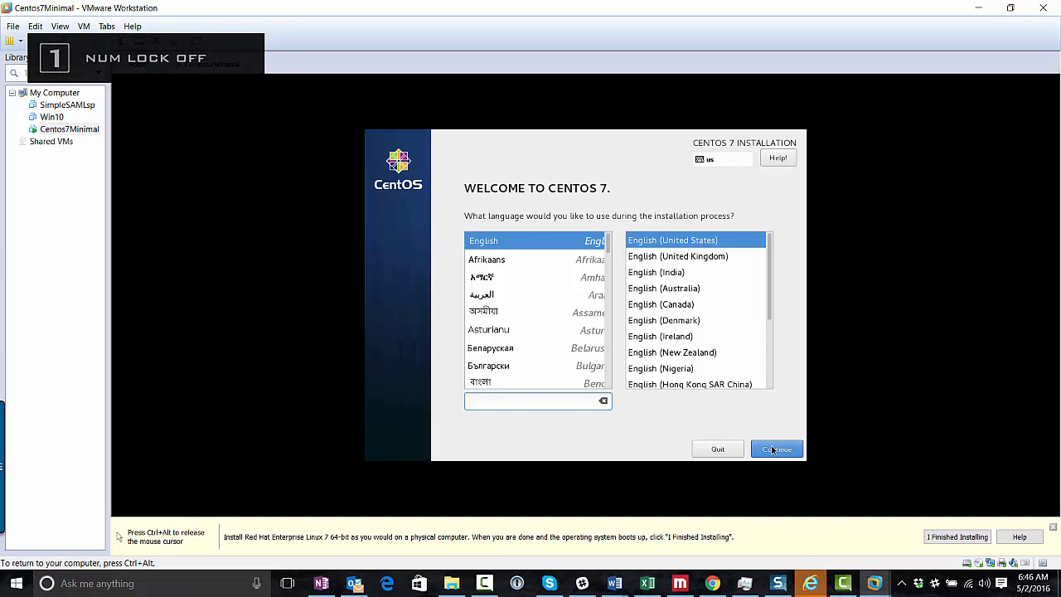
left_click(772, 450)
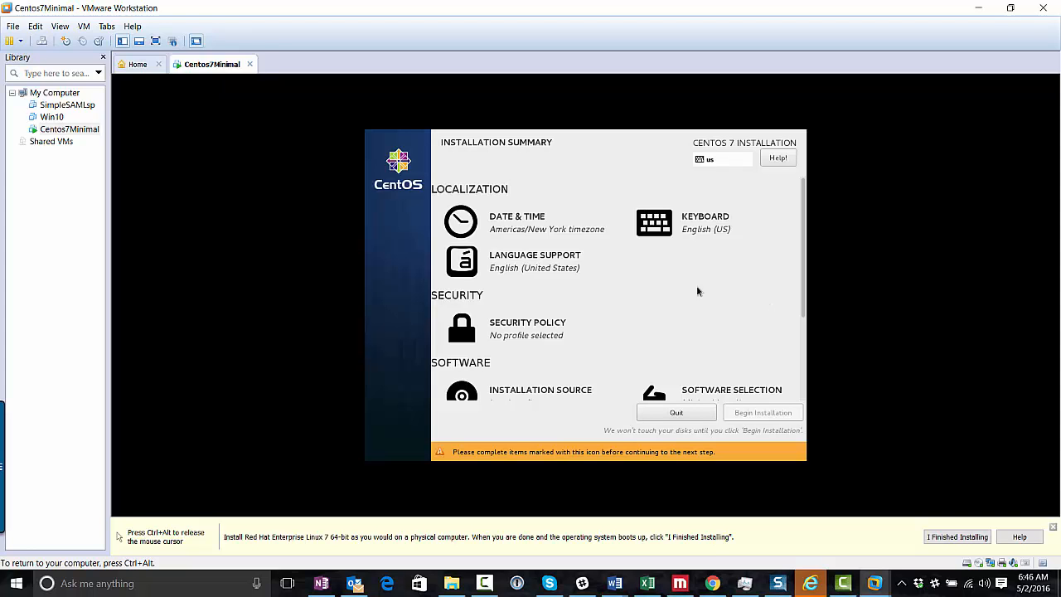
Change the time zone city from New York to Chicago
left_click(496, 222)
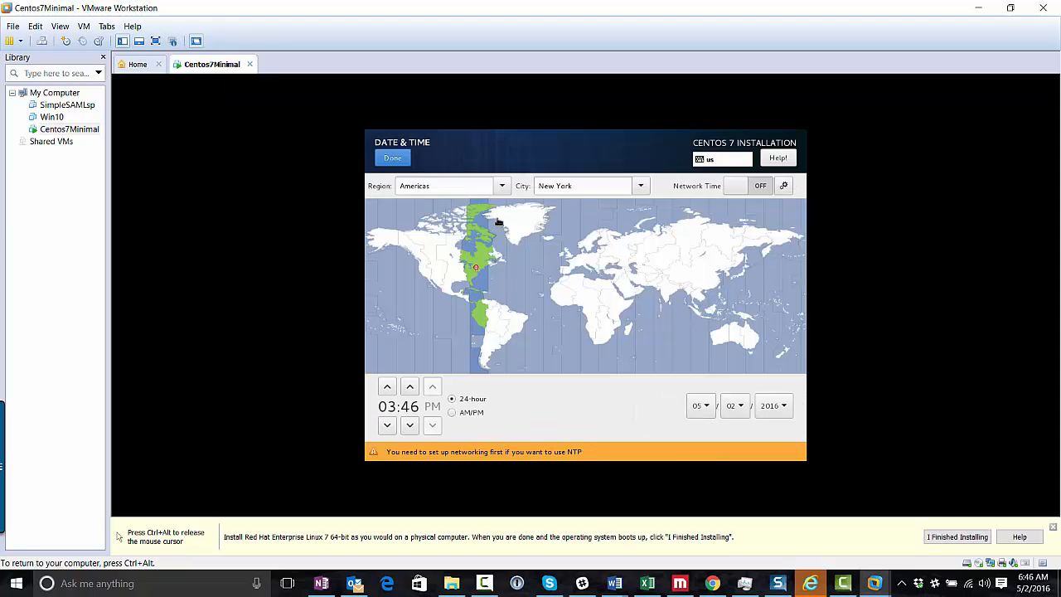
left_click(574, 190)
left_click_drag(613, 190, 489, 158)
type("Chicago")
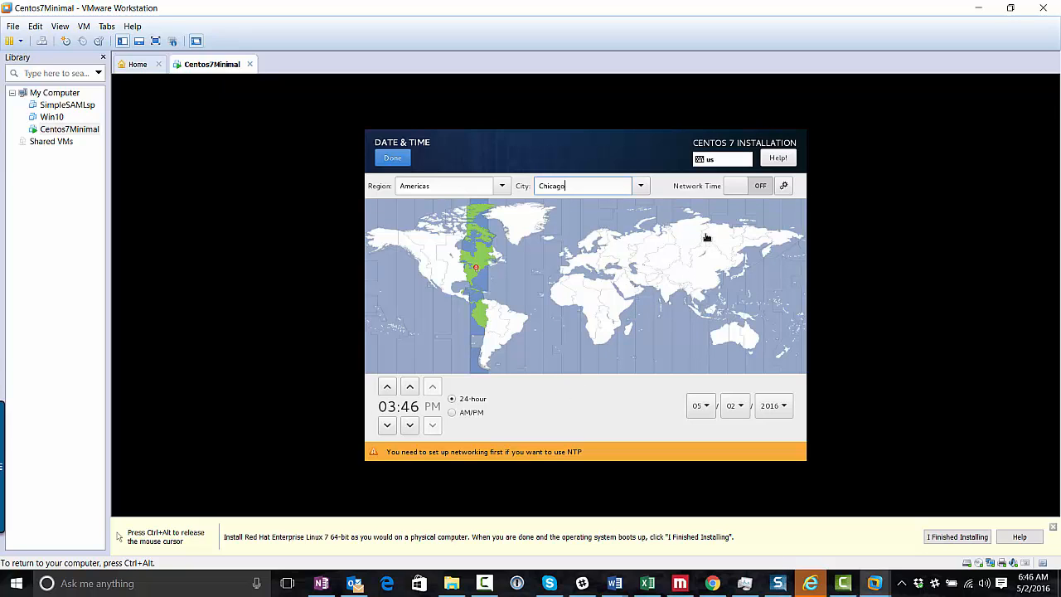
left_click(736, 187)
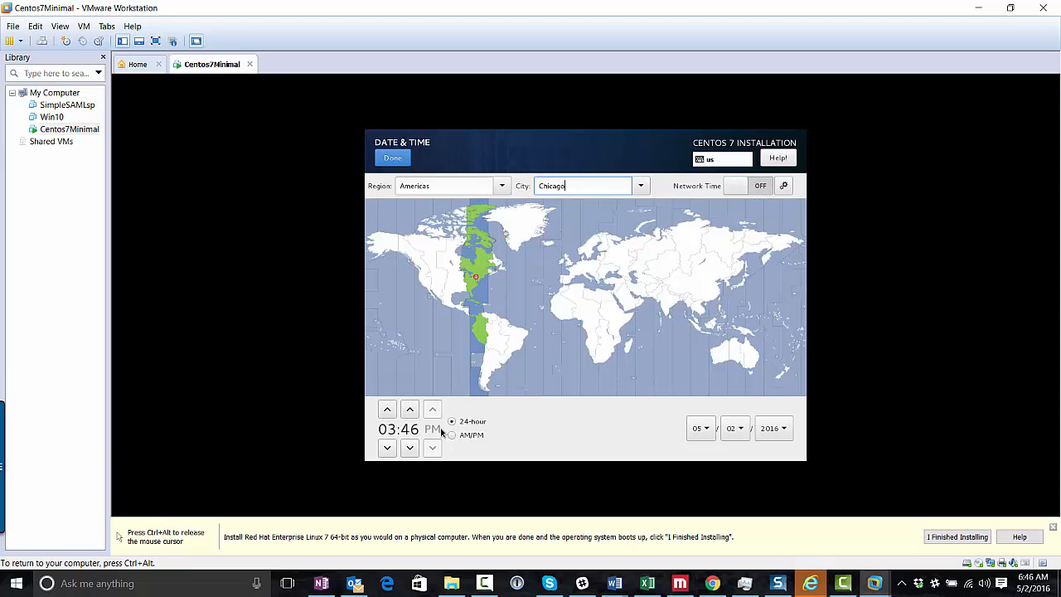
Move the clock forward three hours and return to the Installation Summary
left_click(387, 410)
left_click(387, 409)
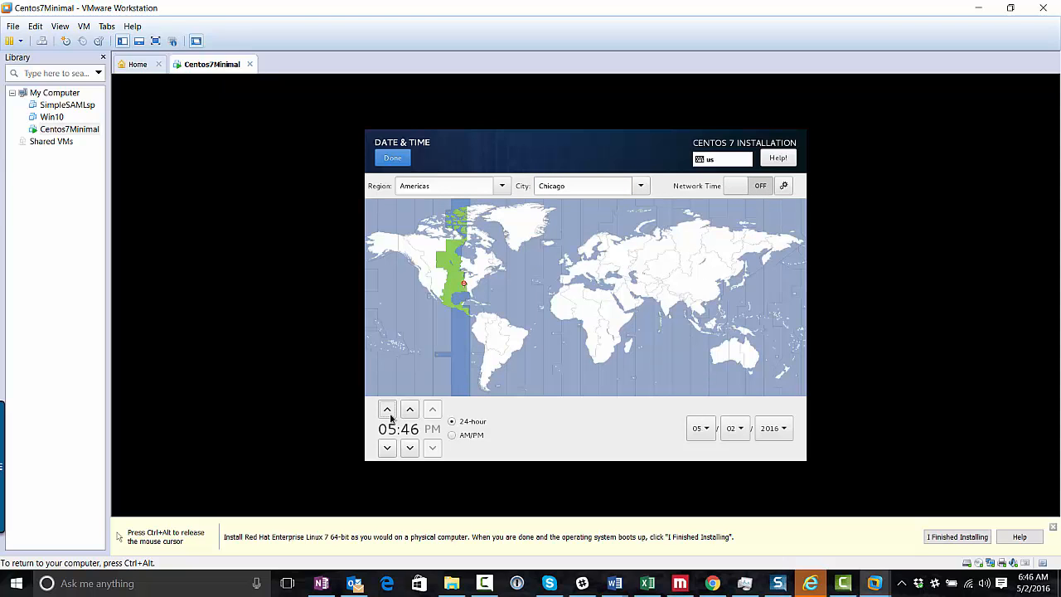
left_click(387, 410)
left_click(393, 158)
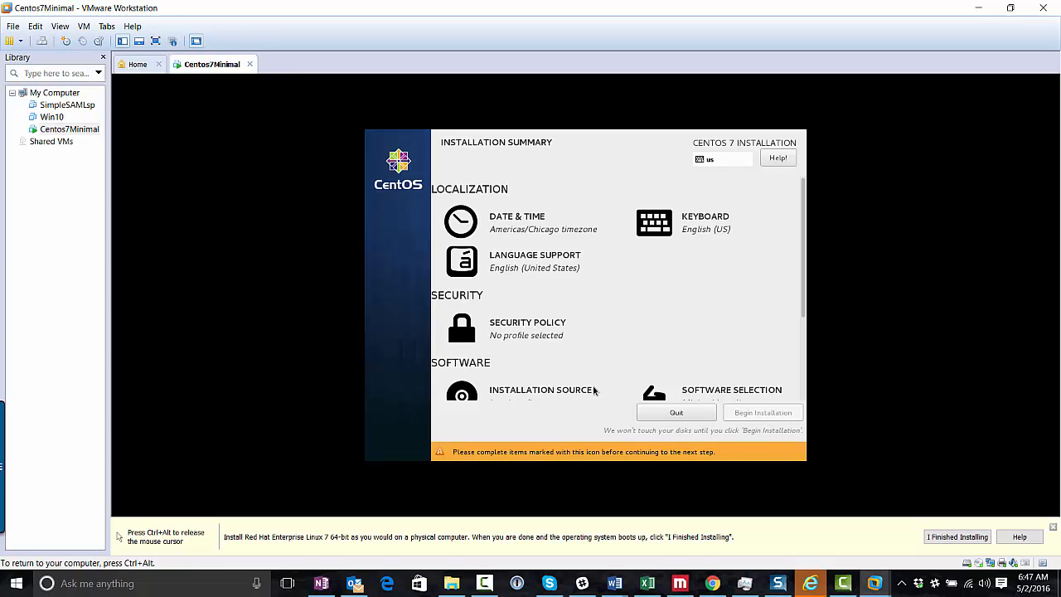
Review the installation source settings and return to the Installation Summary
left_click(550, 387)
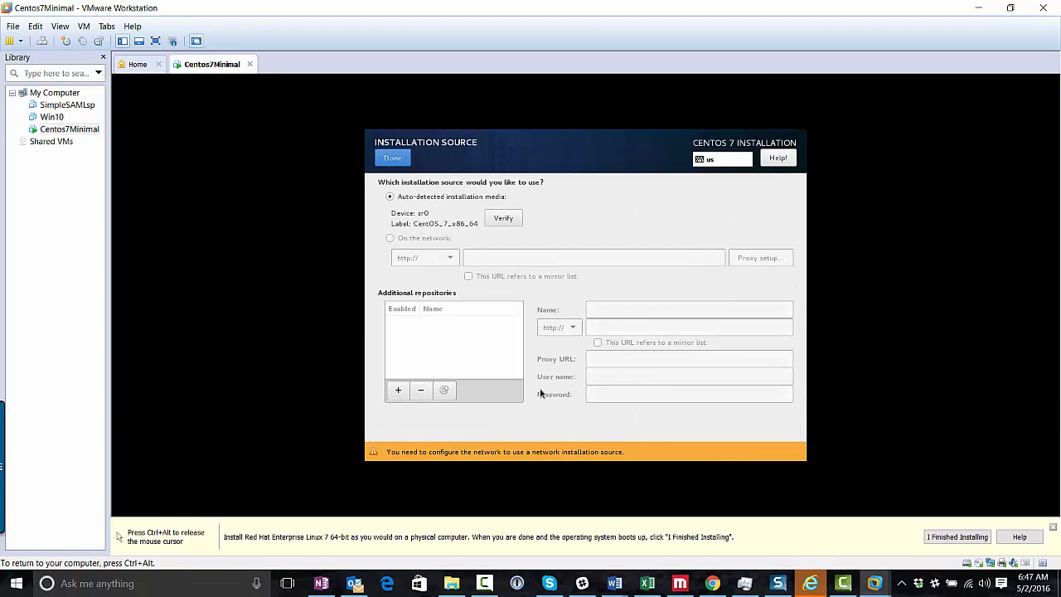
left_click(393, 158)
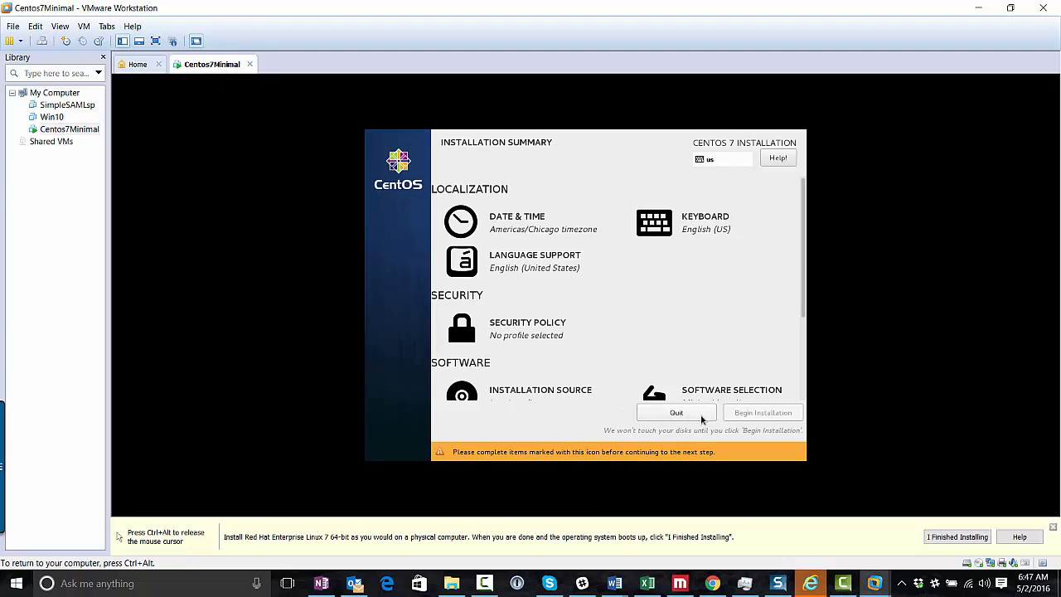
key("ctrl+alt")
left_click(571, 458)
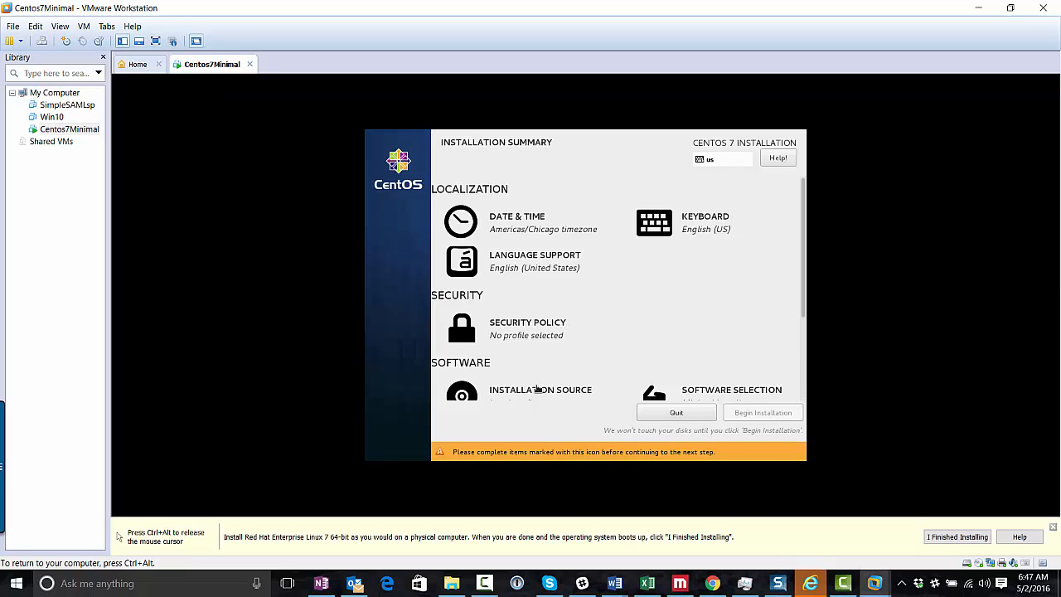
scroll(456, 333, "down", 3)
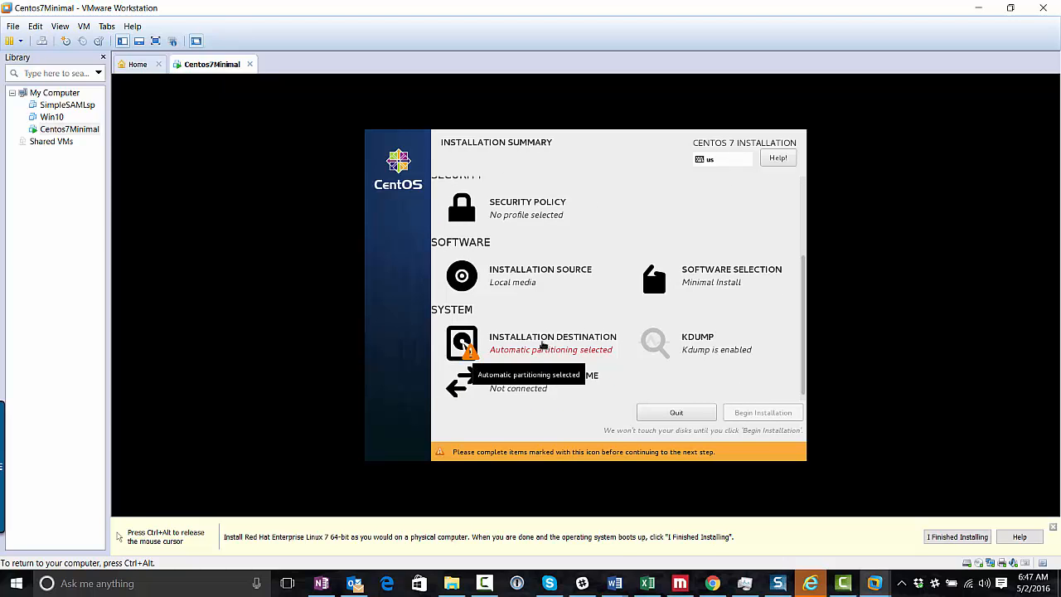
Select the 20 GiB virtual disk as installation destination and begin installation
left_click(542, 345)
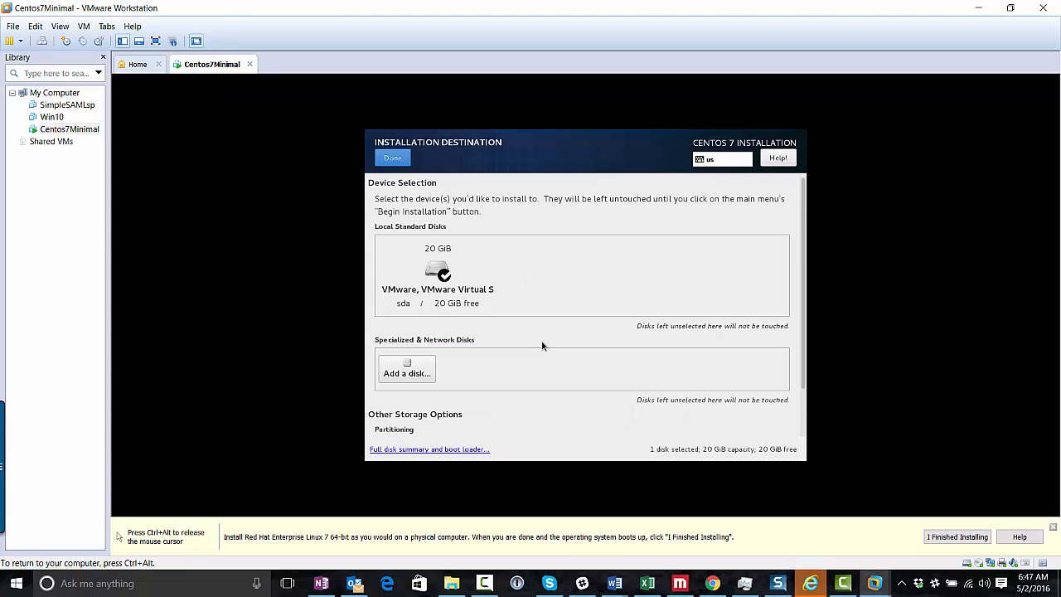
left_click(495, 286)
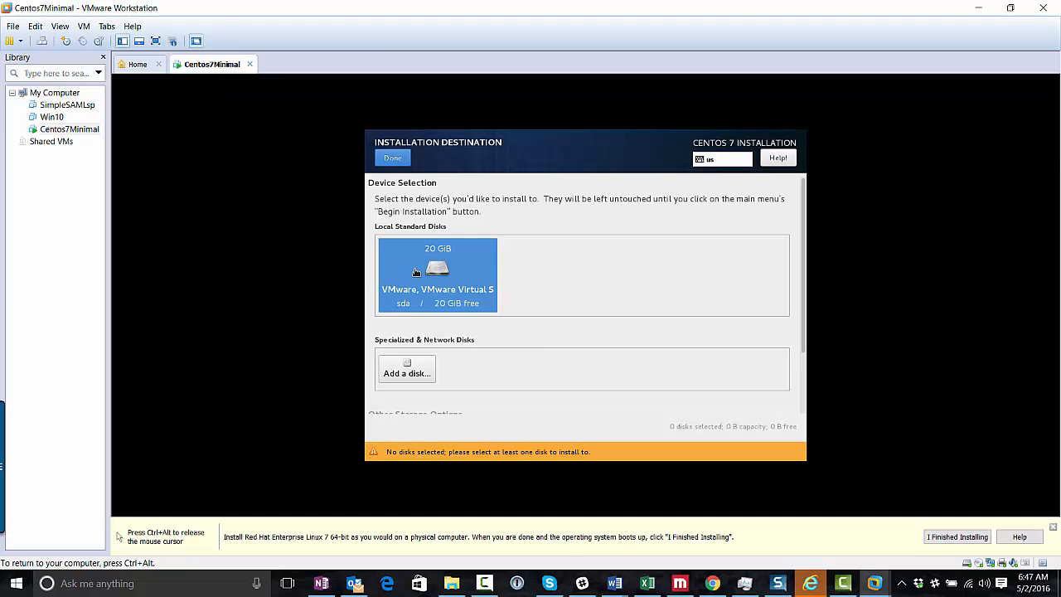
left_click(393, 157)
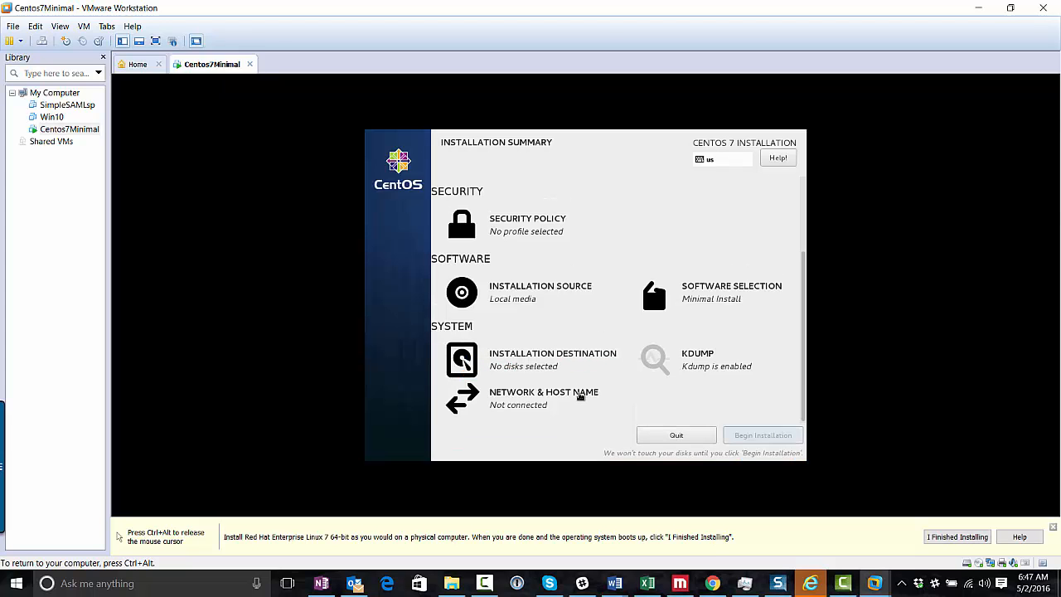
left_click(780, 435)
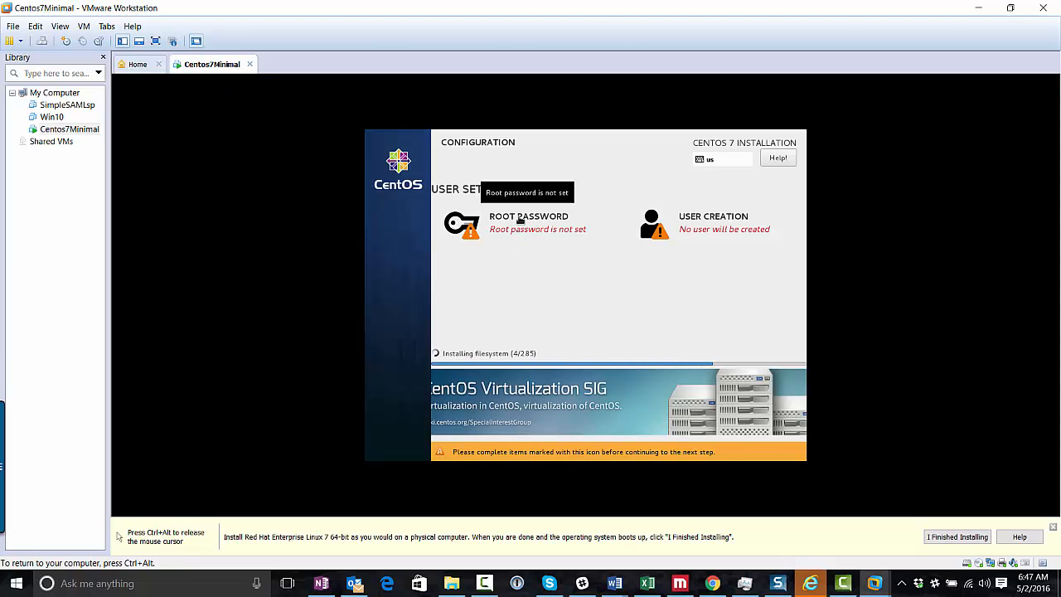
Enter and confirm the root account password, then return to the configuration screen
left_click(520, 222)
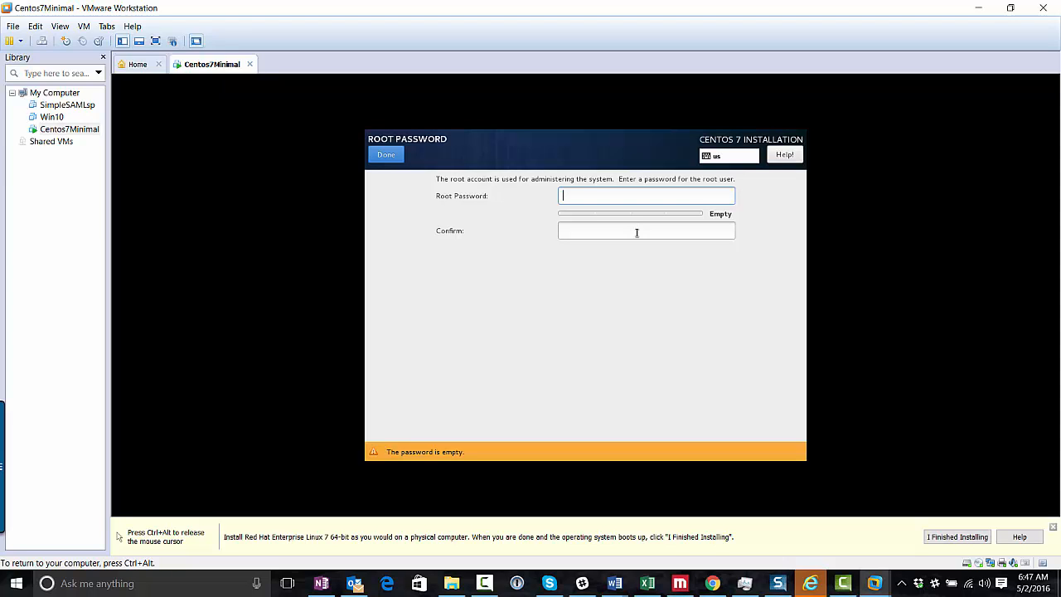
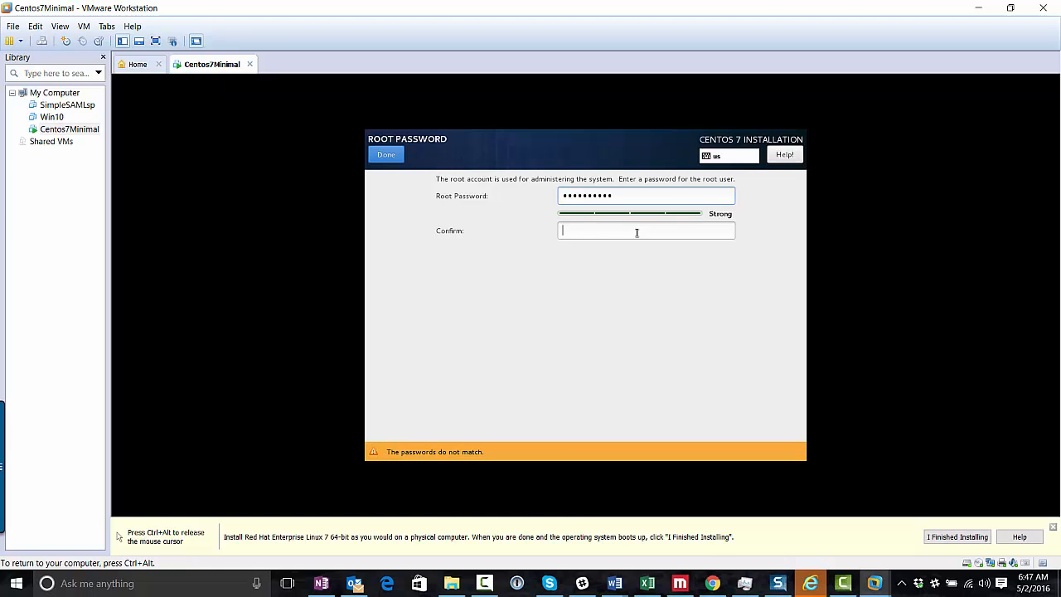
left_click(636, 233)
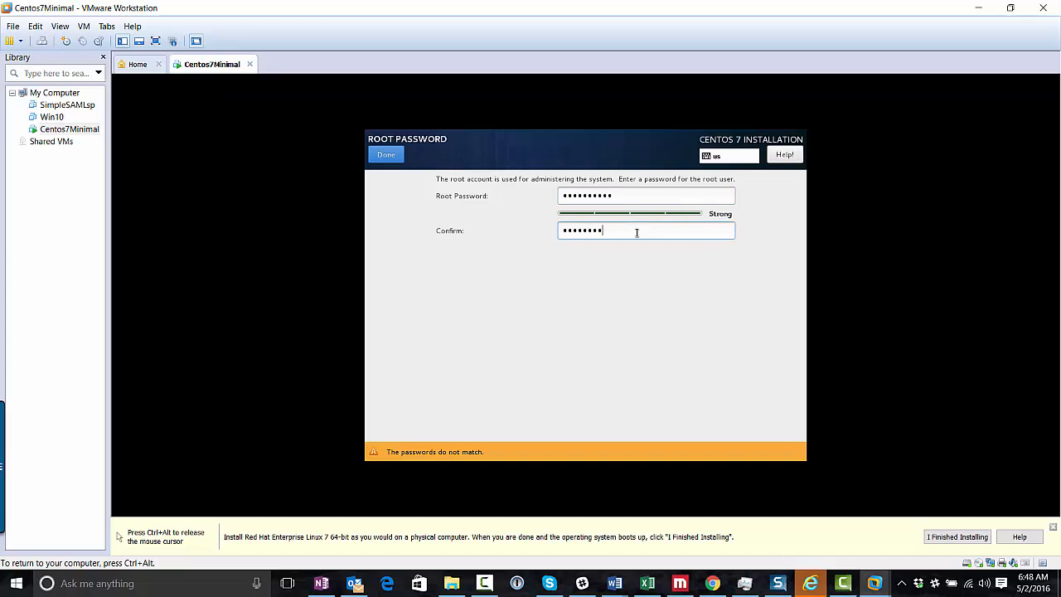
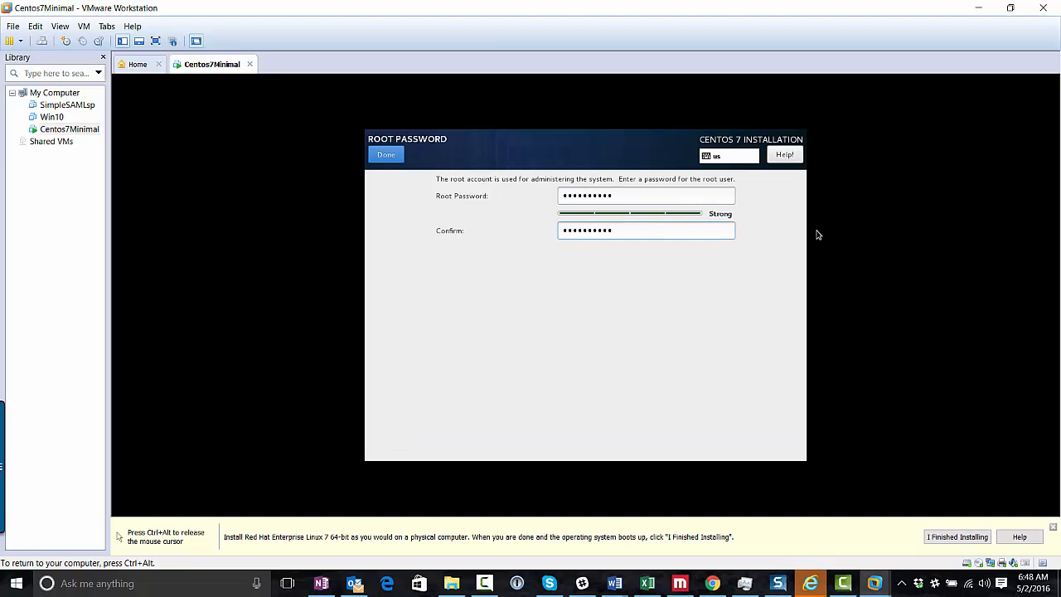
key("Num_Lock")
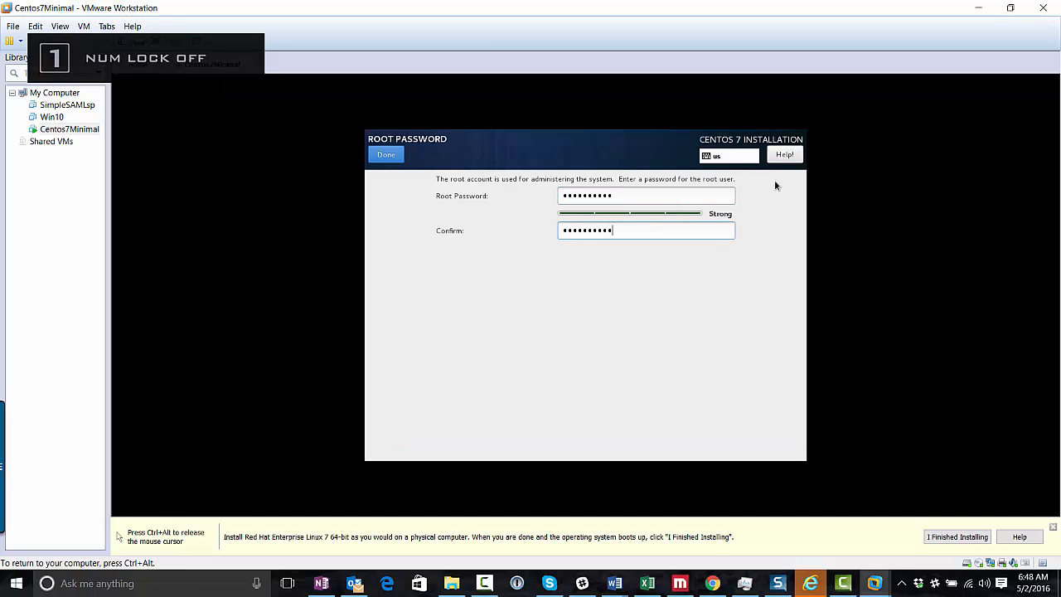
left_click(396, 155)
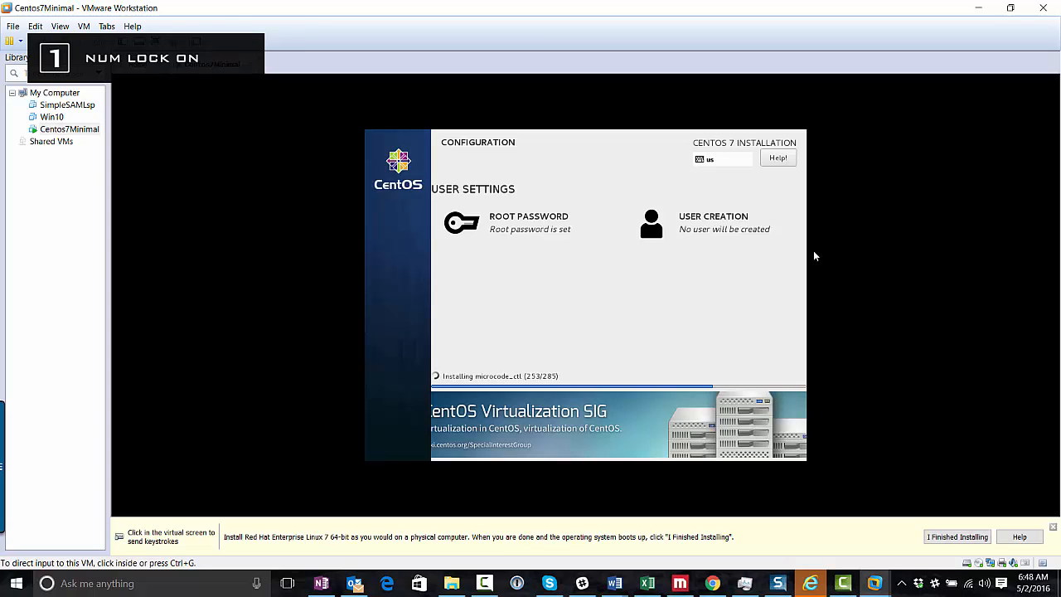
Create a regular user account with a full name and a confirmed password
left_click(733, 235)
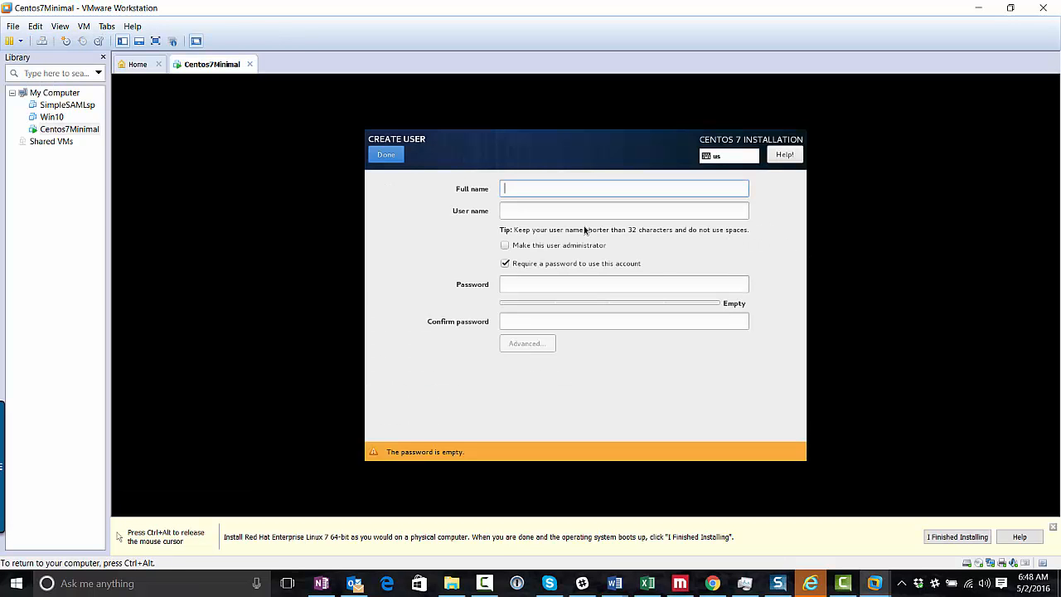
type("User")
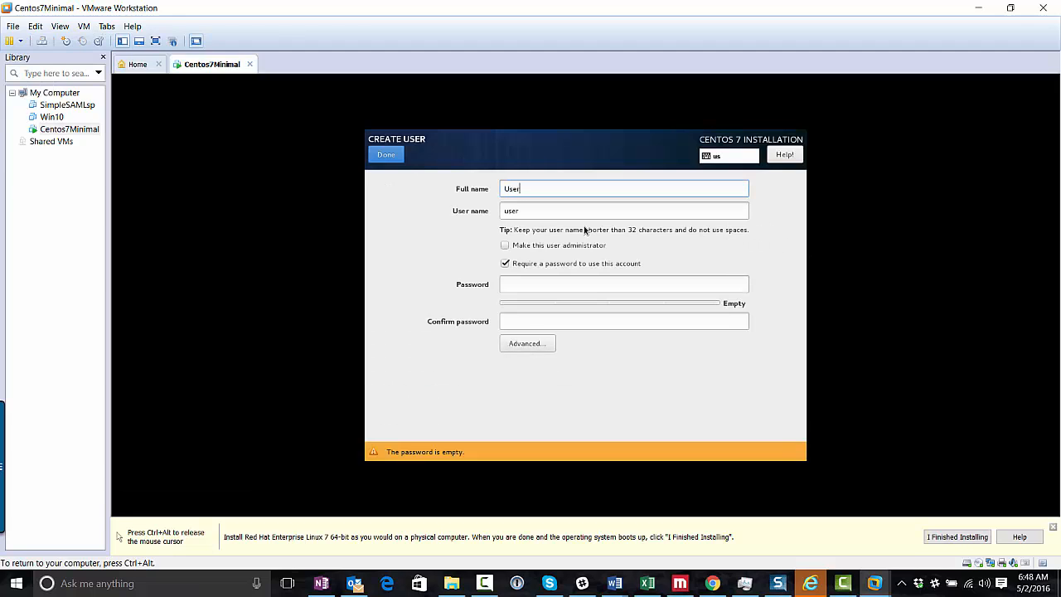
key("Tab")
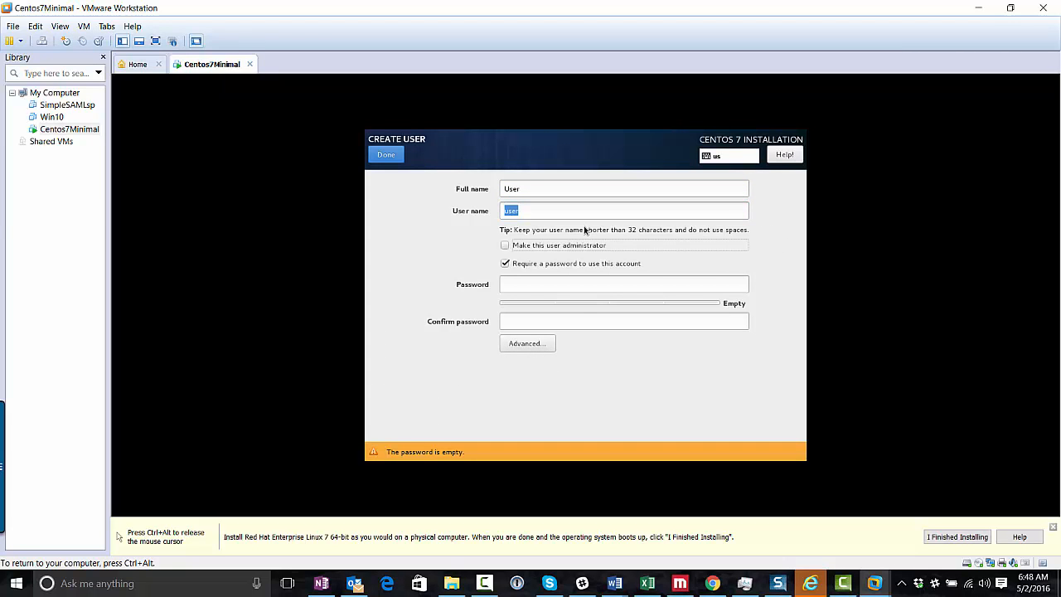
left_click(555, 284)
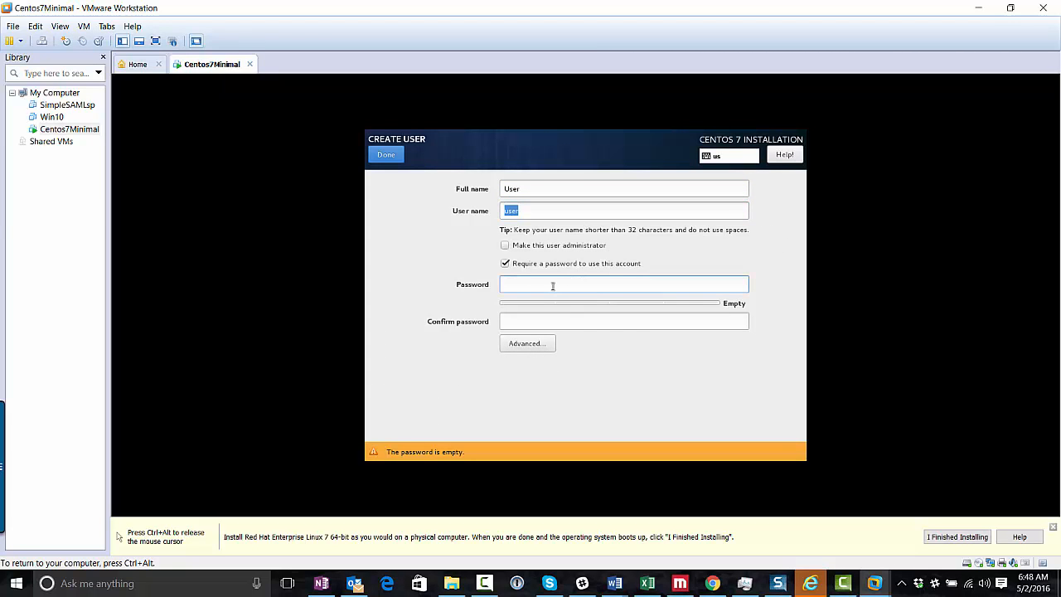
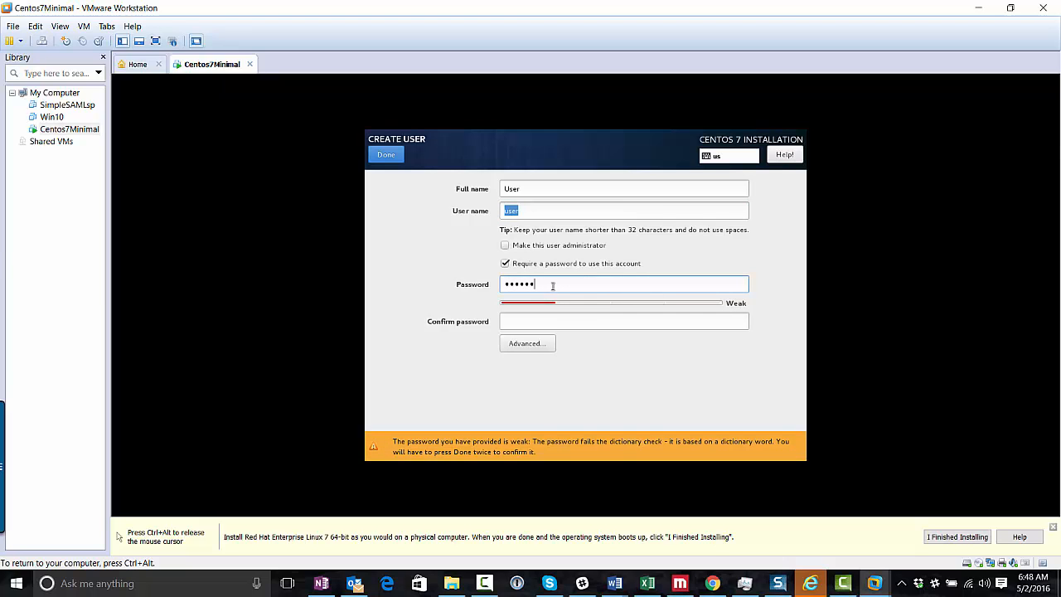
key("Tab")
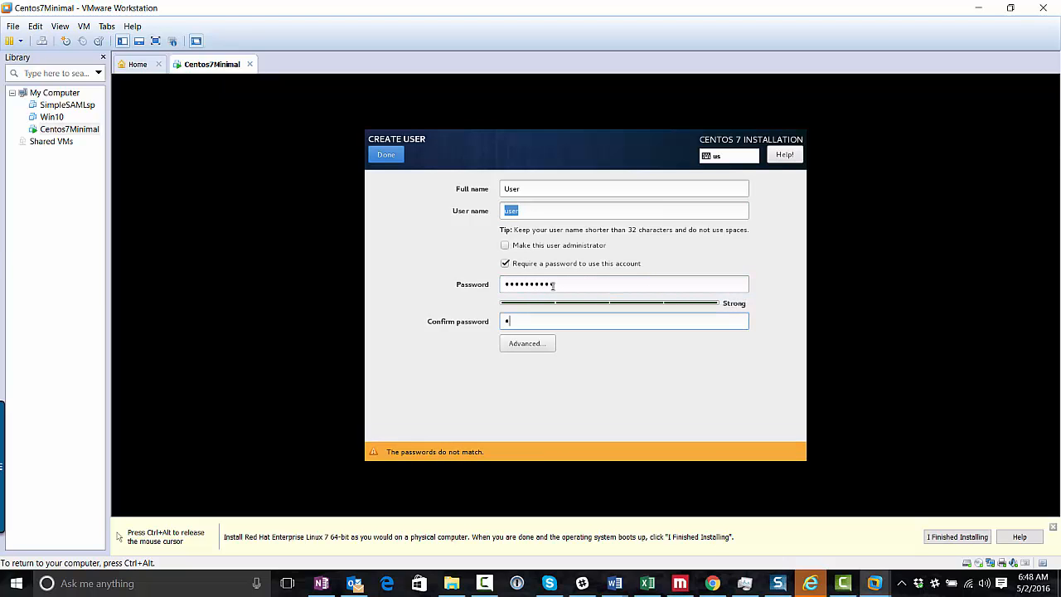
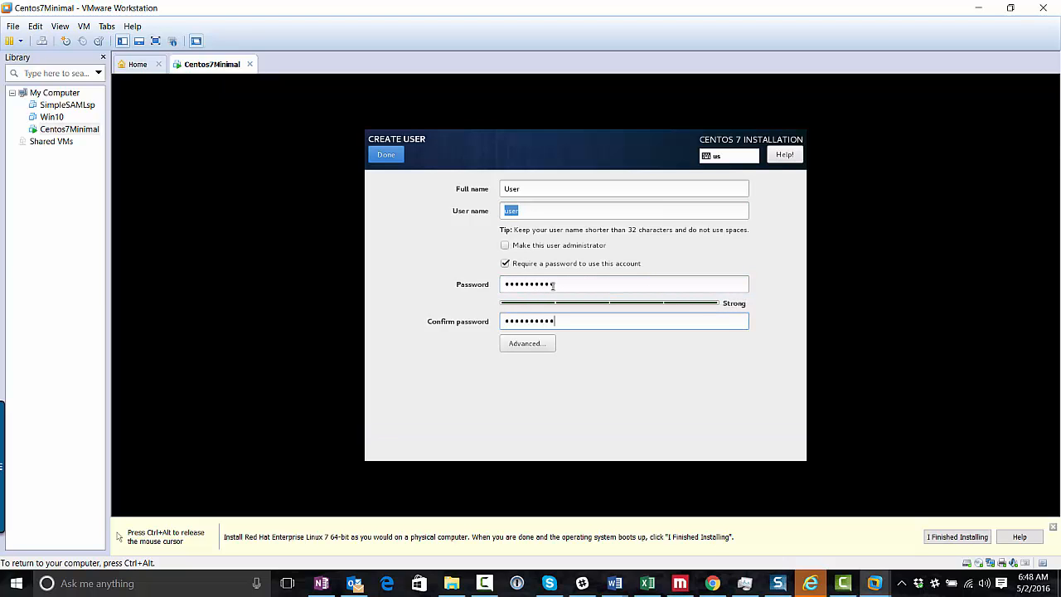
key("Num_Lock")
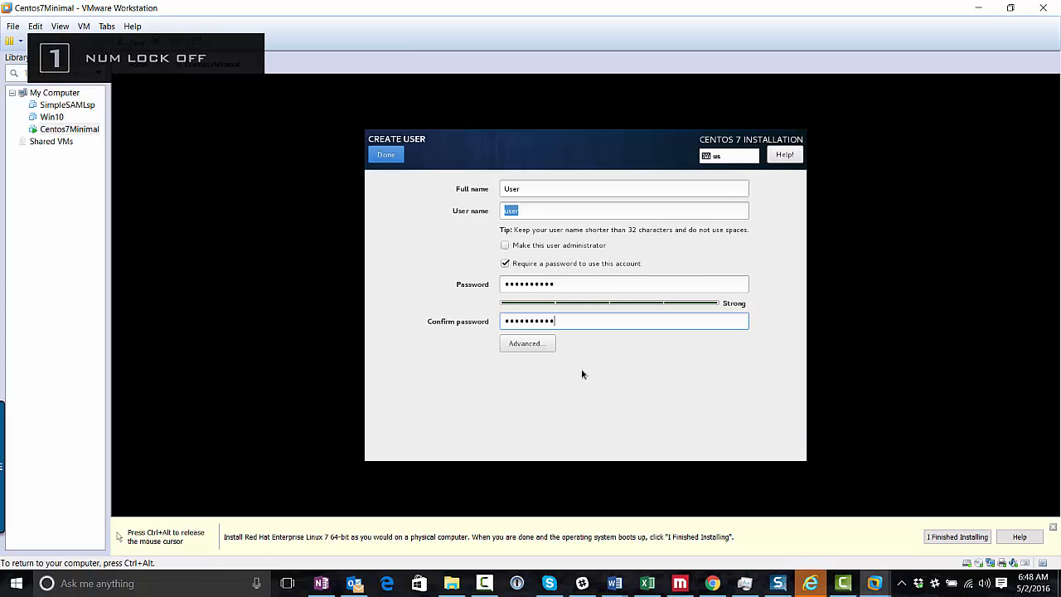
left_click(401, 155)
key("ctrl+alt")
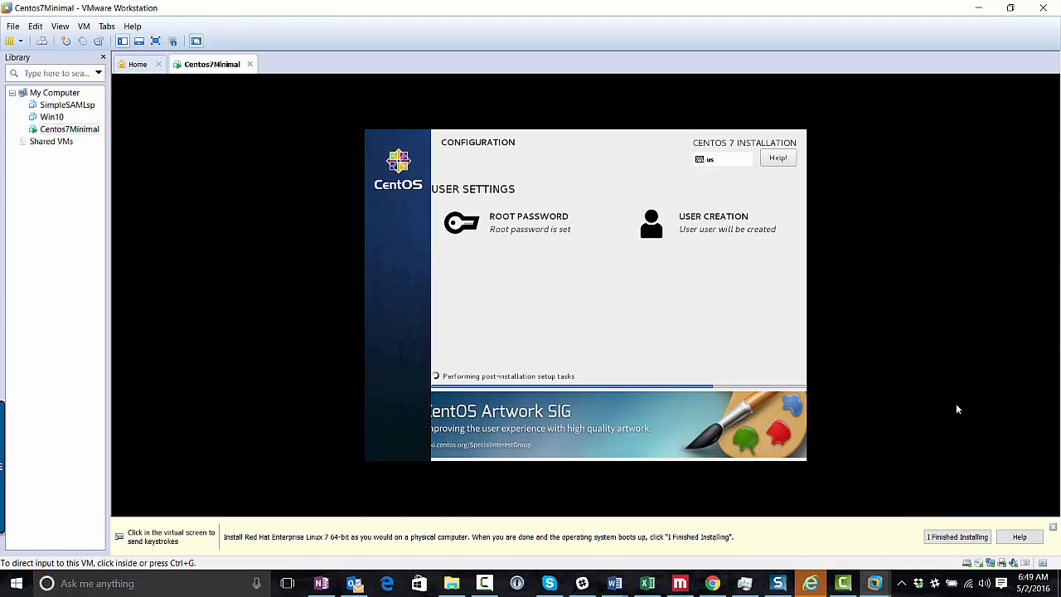
Switch to the File Explorer window showing the Centos 7 - minimal folder
key("Num_Lock")
key("Num_Lock")
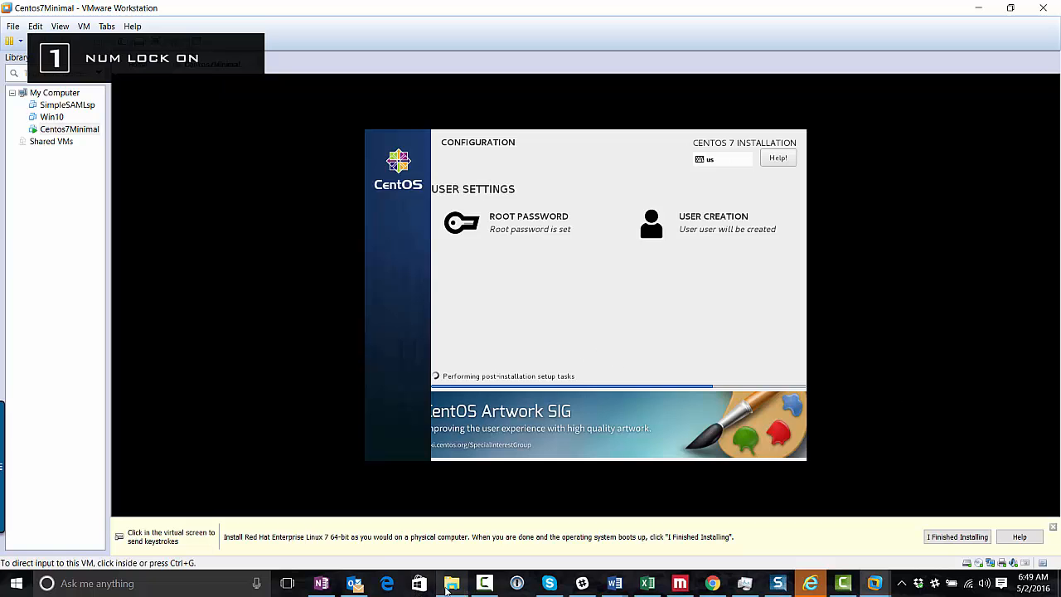
left_click(462, 510)
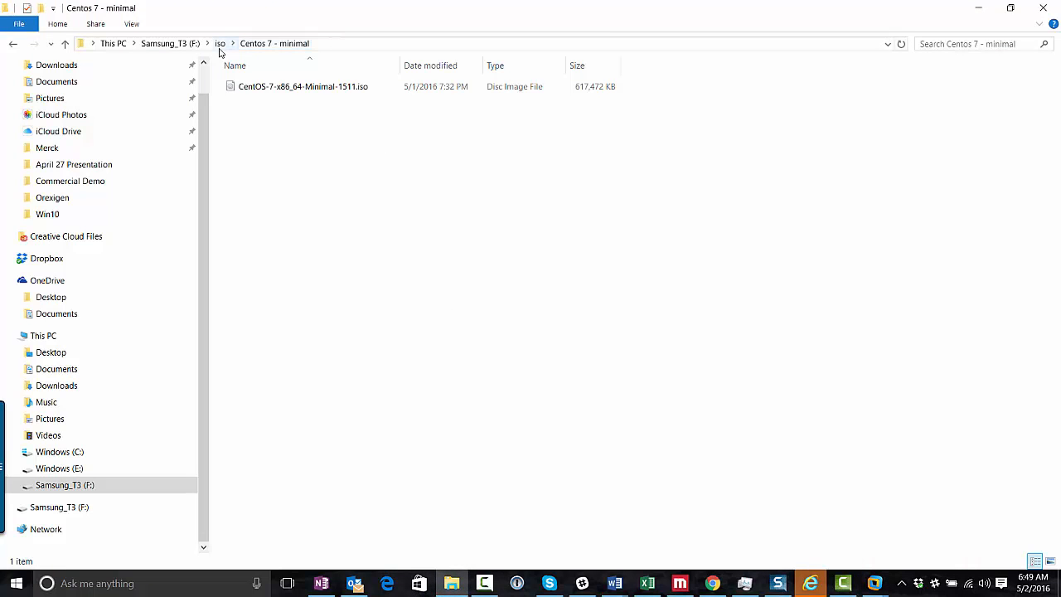
Go to Virtual Machines\Centos7Minimal on Samsung_T3 (F:) and create a new text document
left_click(192, 43)
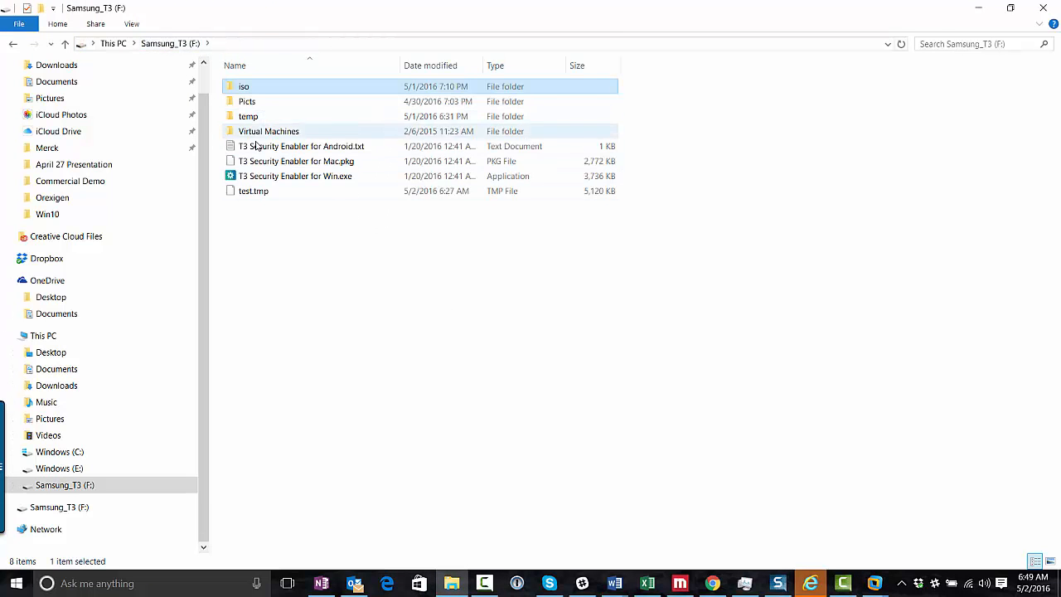
double_click(257, 133)
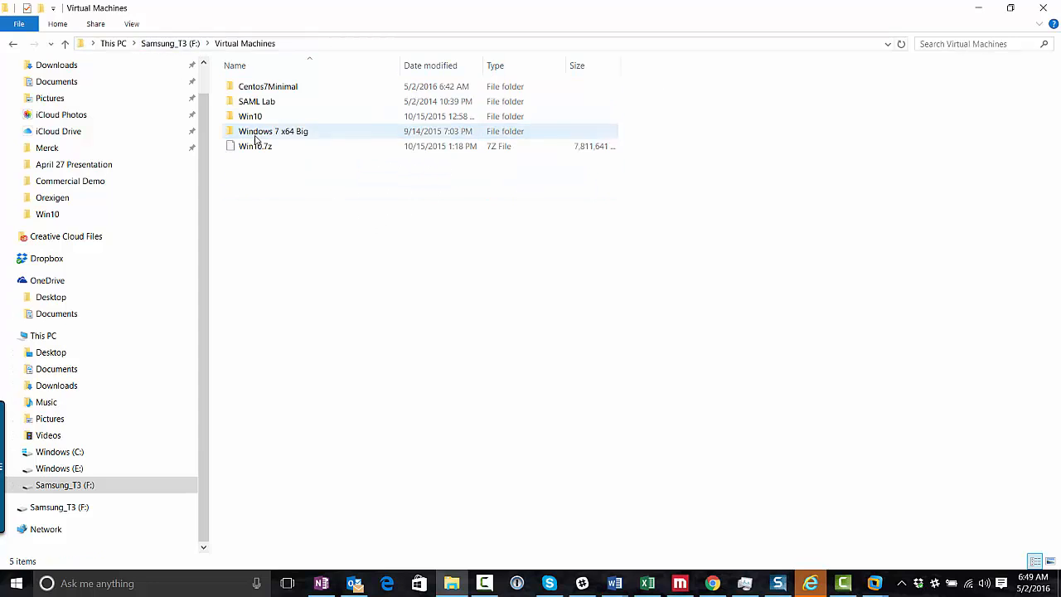
double_click(267, 88)
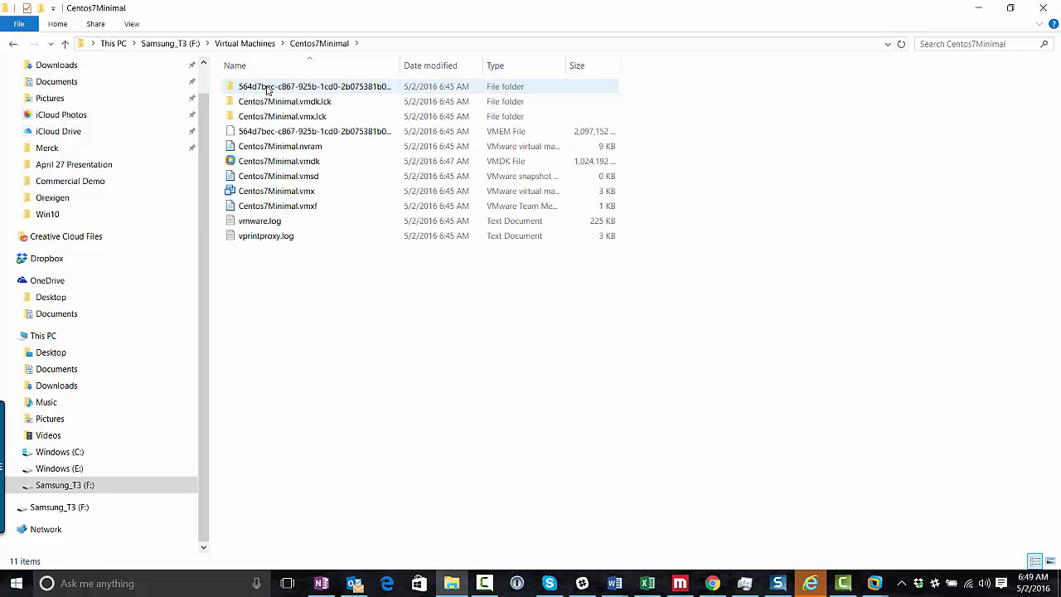
right_click(264, 270)
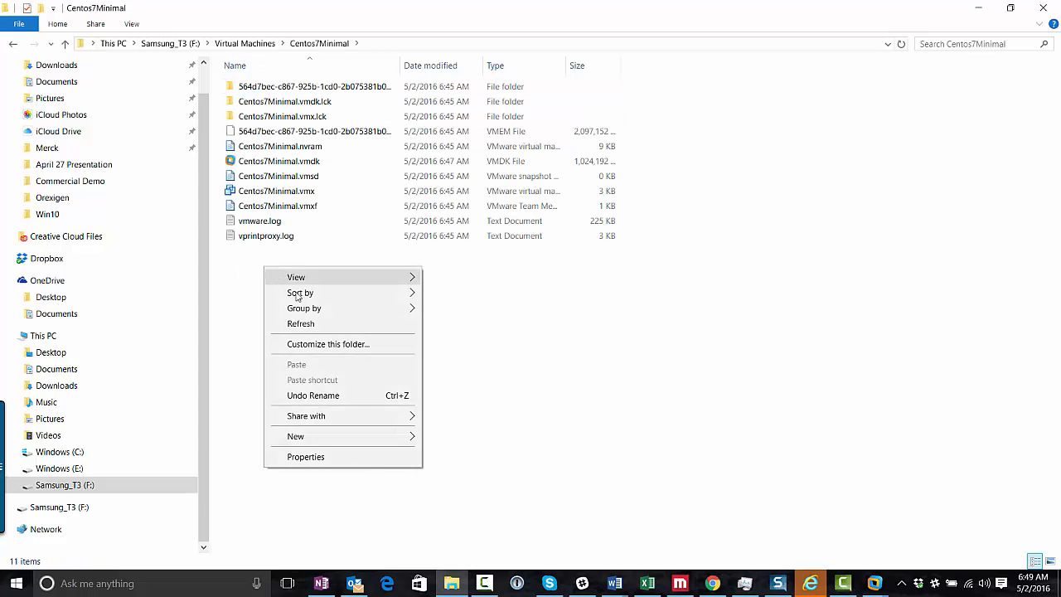
mouse_move(329, 438)
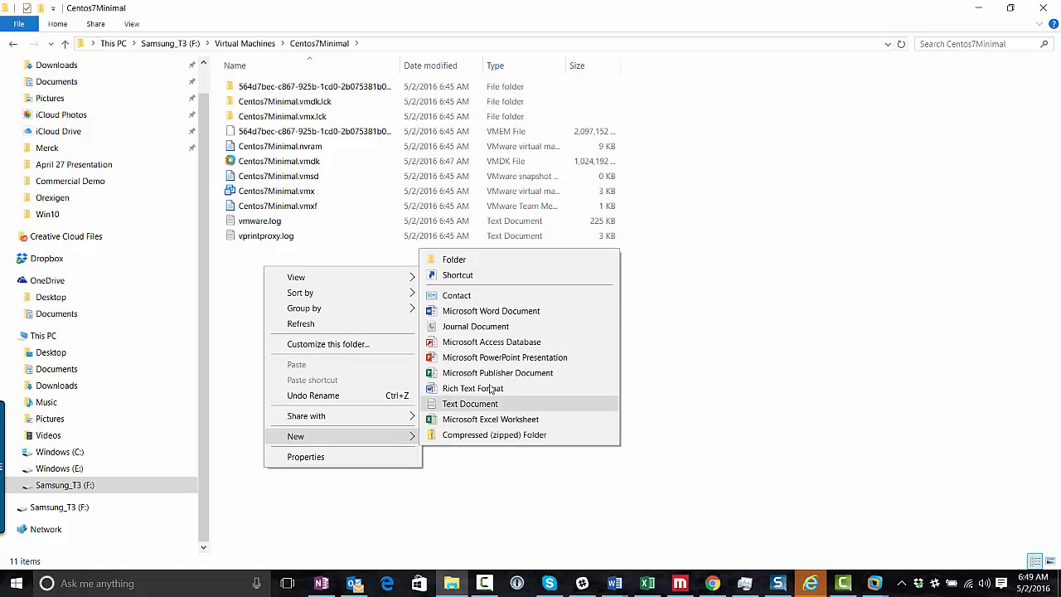
left_click(471, 404)
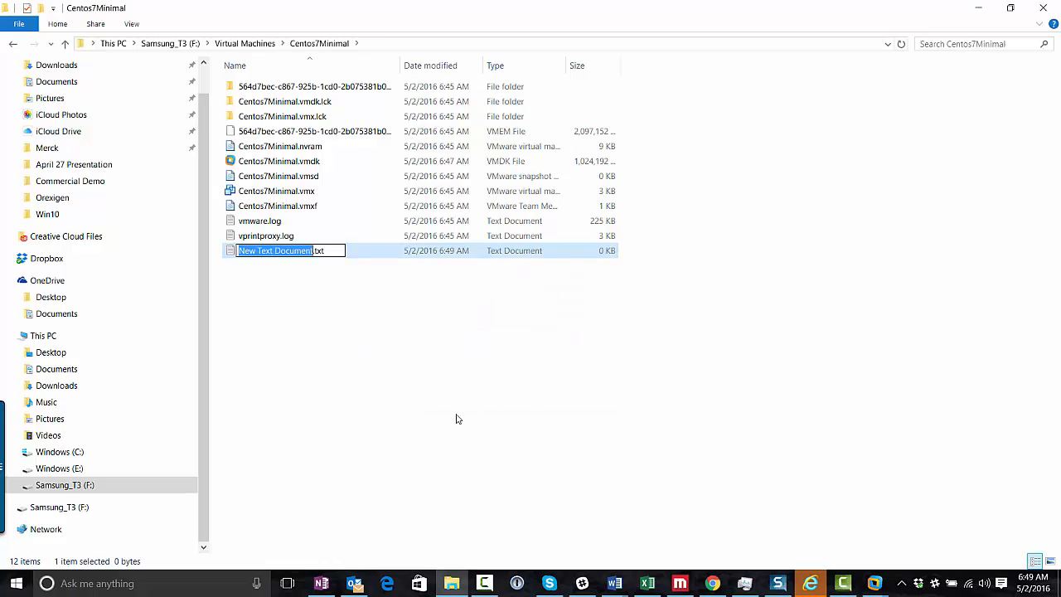
type("a")
key("Return")
Rename the new text file to info.txt and open it in Notepad
key("BackSpace")
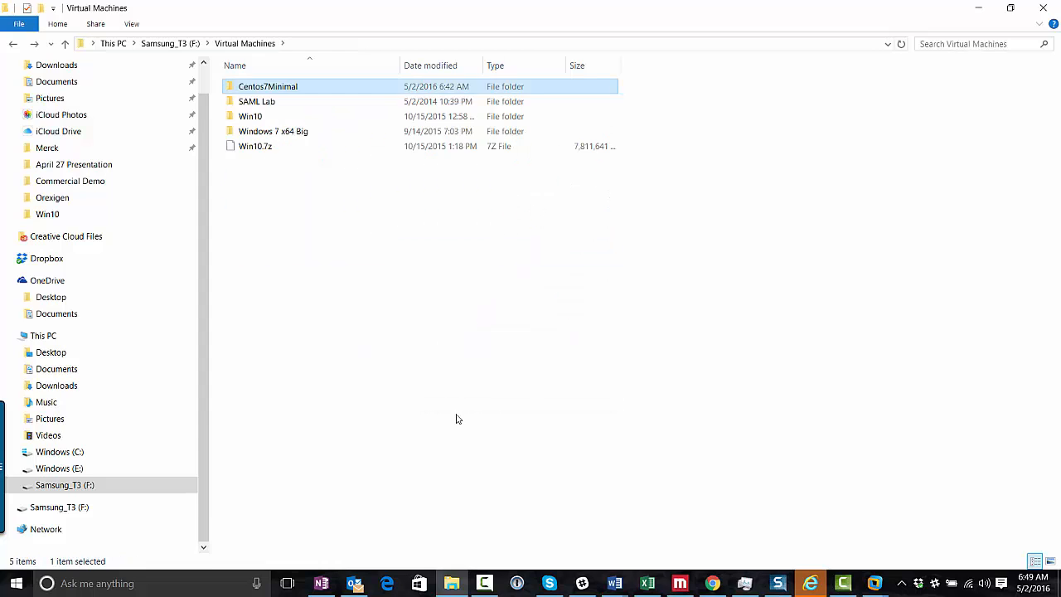
double_click(271, 88)
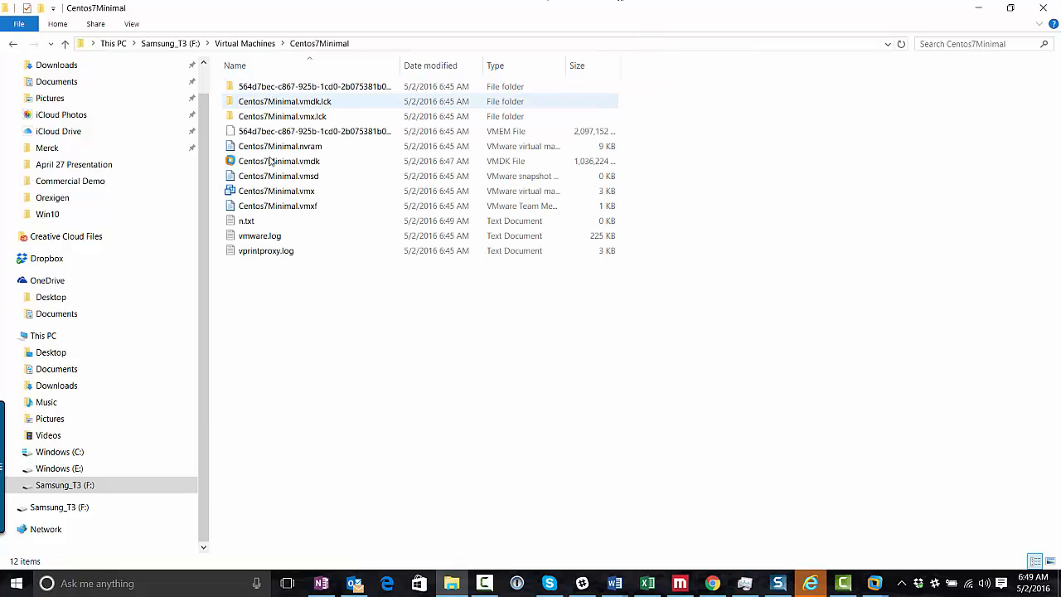
left_click(245, 226)
right_click(245, 227)
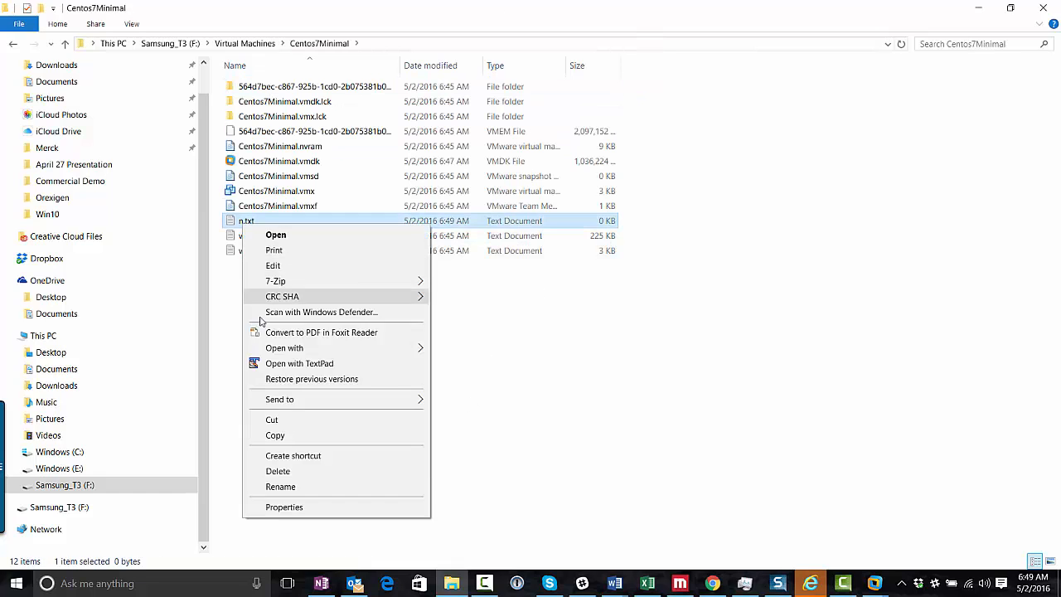
left_click(290, 487)
type("info")
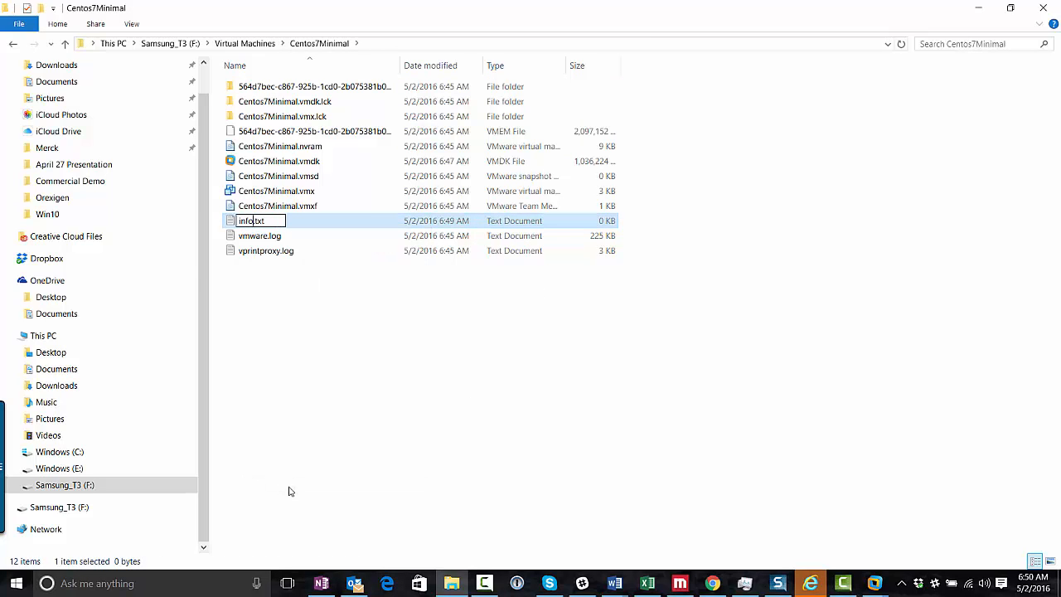
key("Return")
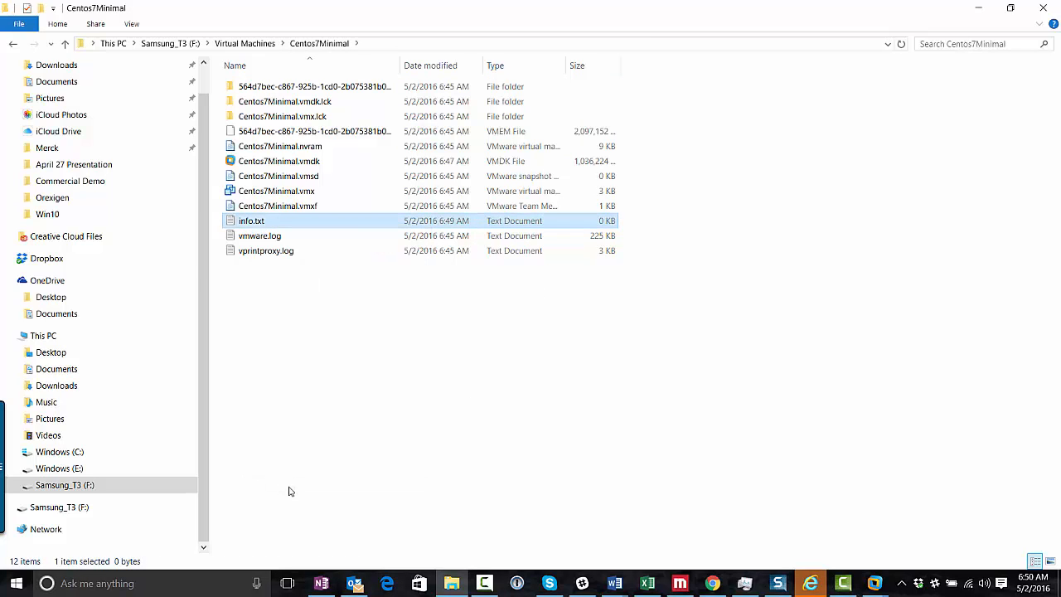
double_click(252, 224)
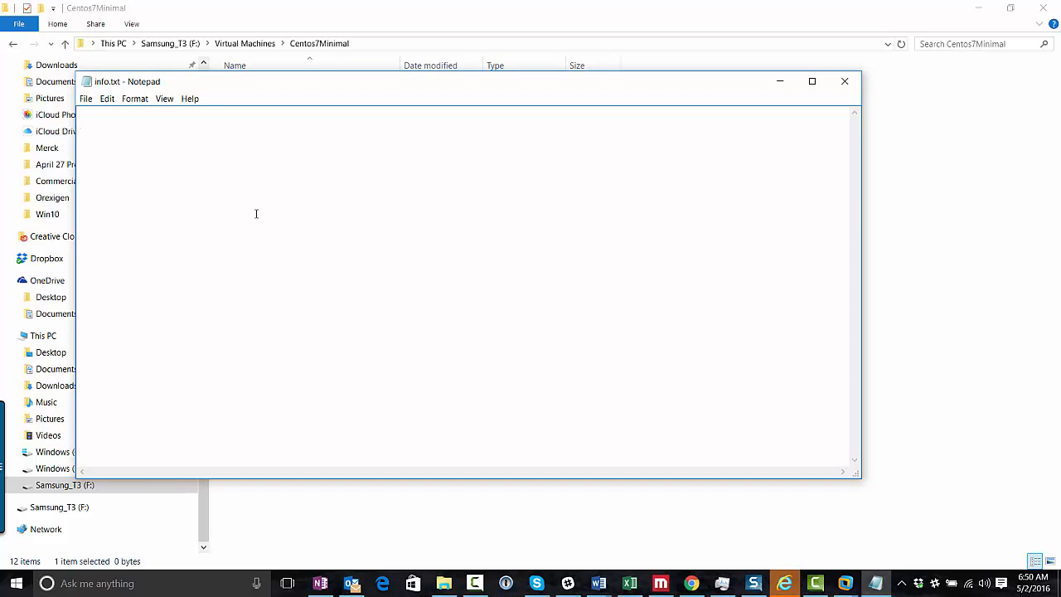
Write an Accounts: list with the root and user login/password lines, then save and close
key("Return")
key("Return")
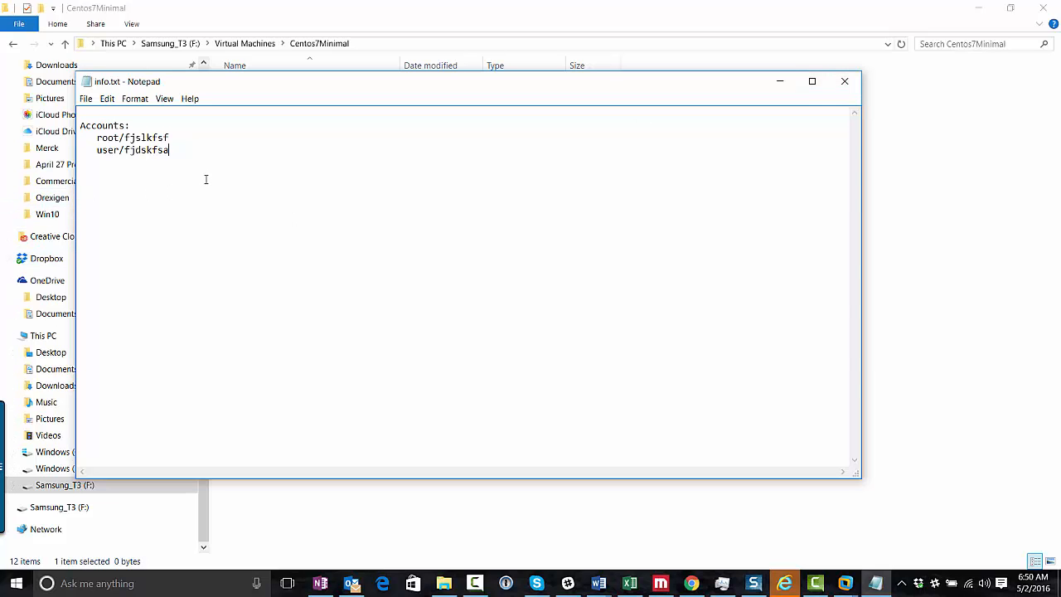
left_click(845, 81)
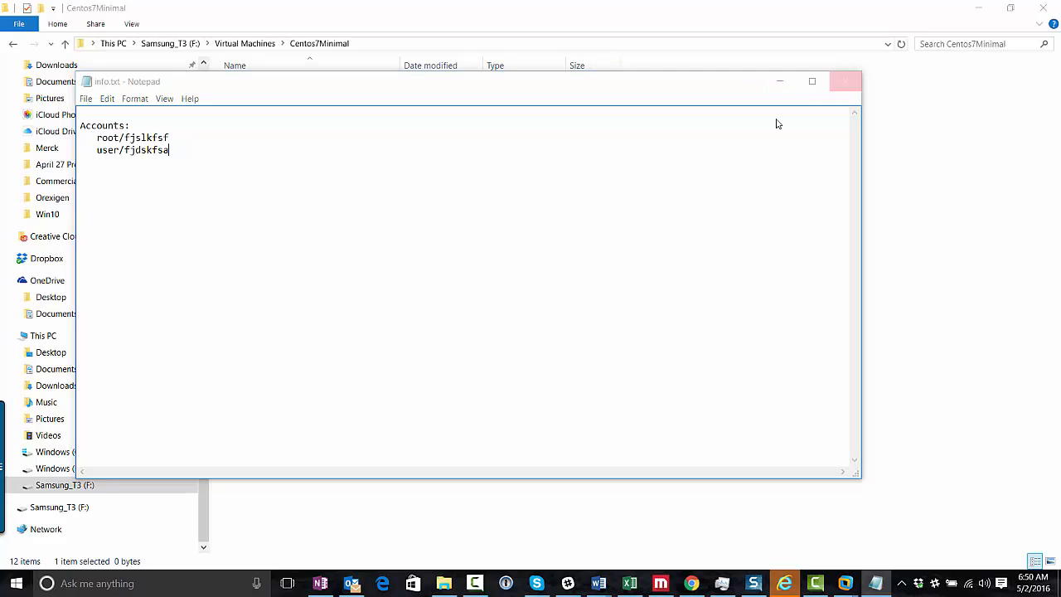
left_click(493, 301)
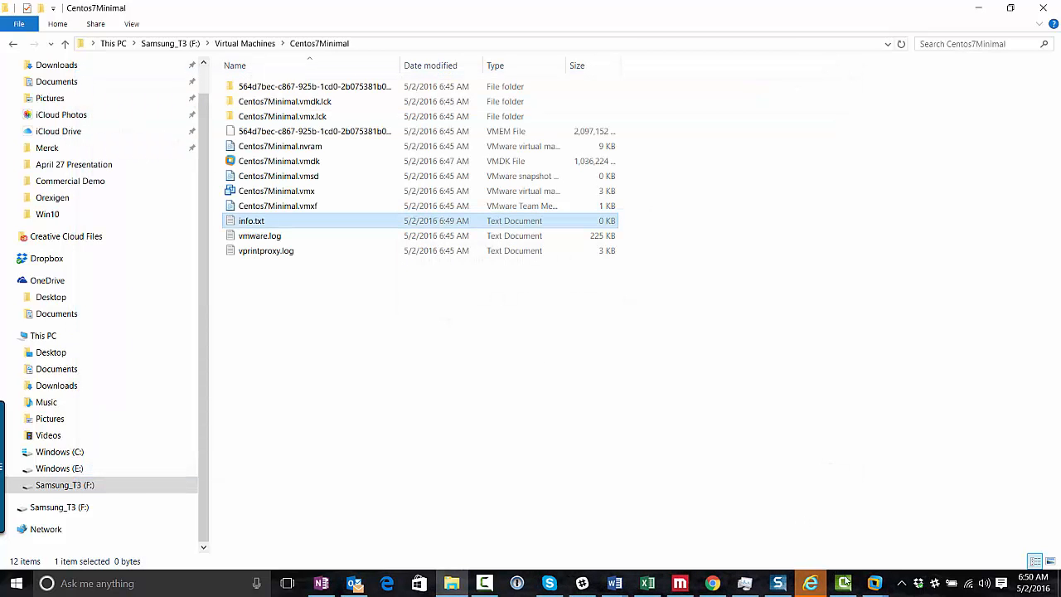
Return to the CentOS VM and reboot the freshly installed system
mouse_move(876, 584)
left_click(992, 514)
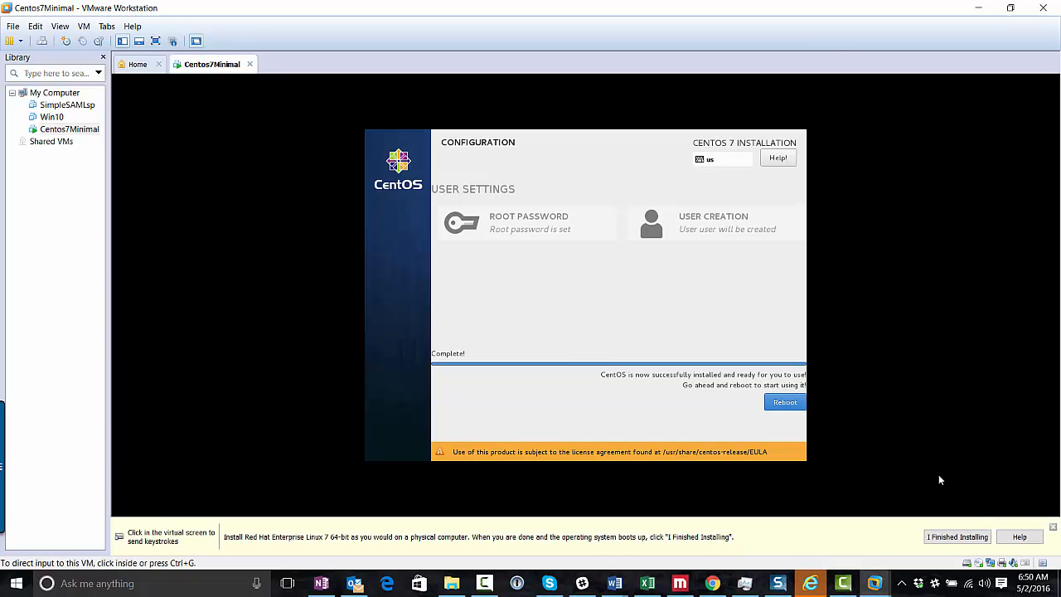
left_click(788, 413)
left_click(786, 406)
key("ctrl+alt")
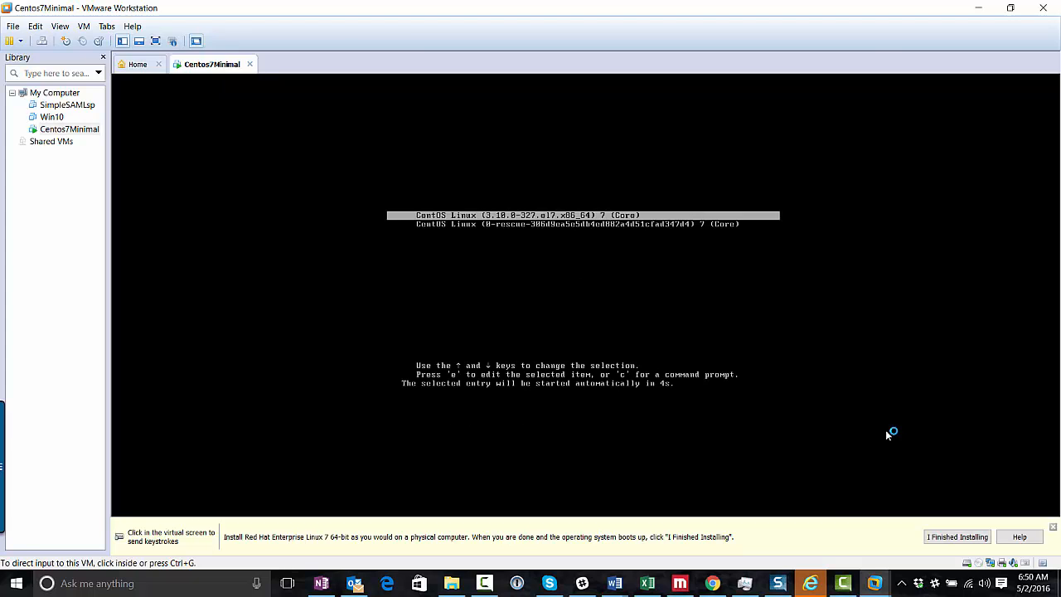
left_click(517, 217)
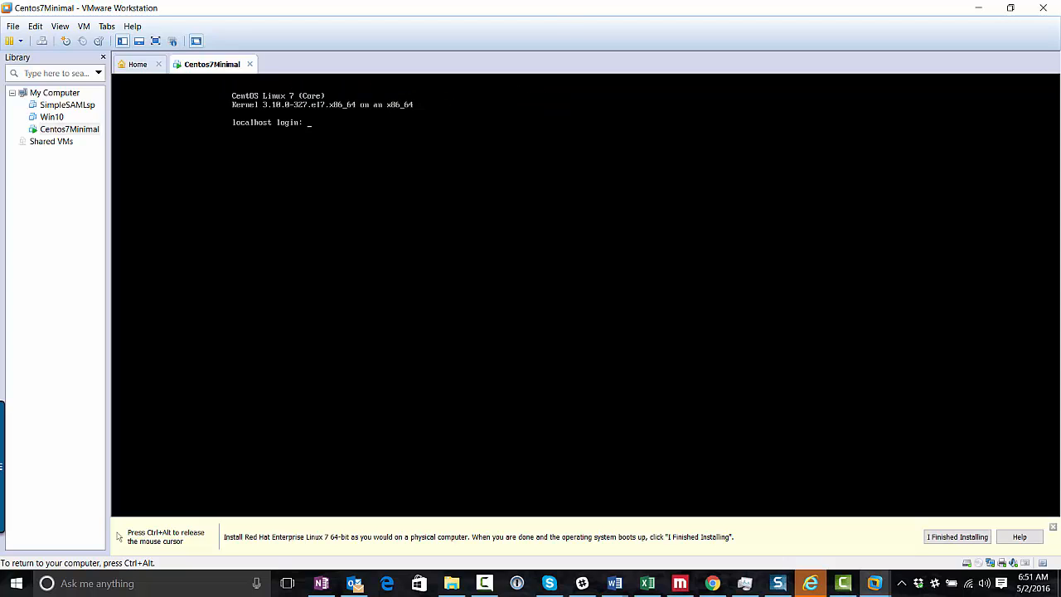
Log in as root, list the home directory, then change to / and list it
type("root")
key("Return")
key("Return")
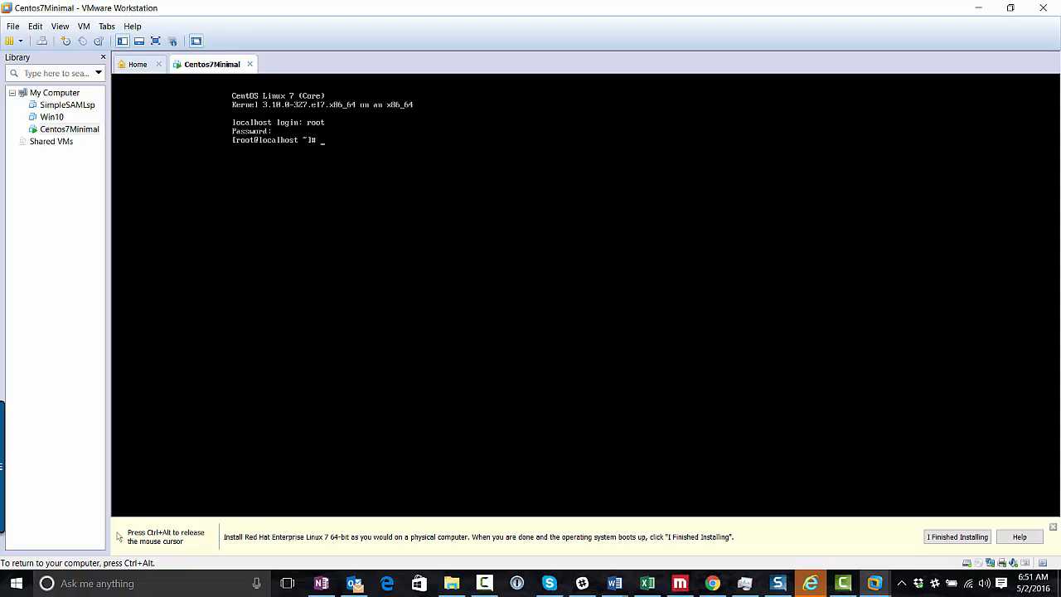
type("ls")
key("Return")
type("cd /")
key("Return")
type("ls")
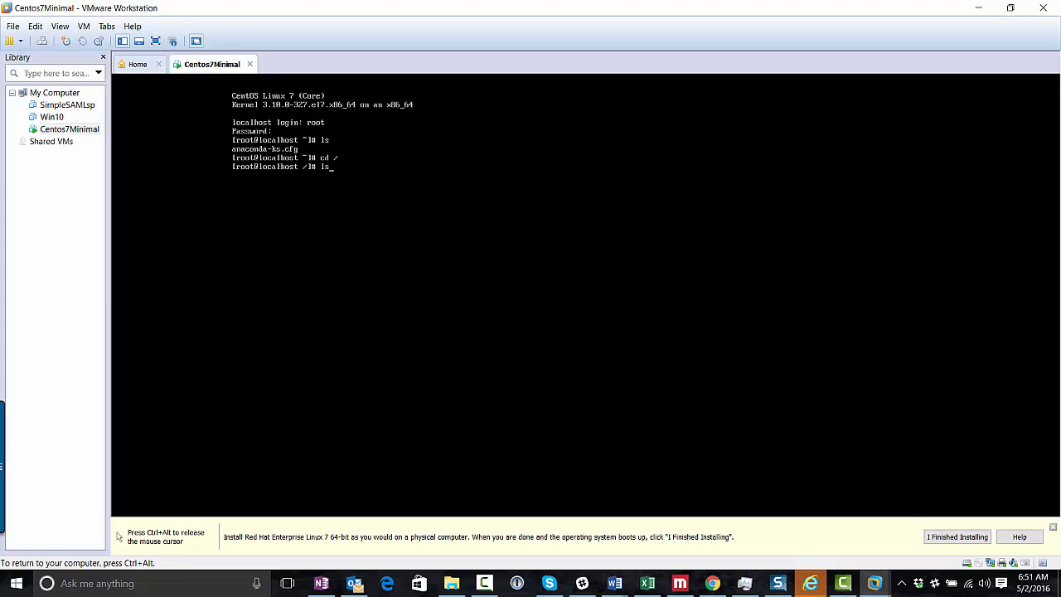
key("Return")
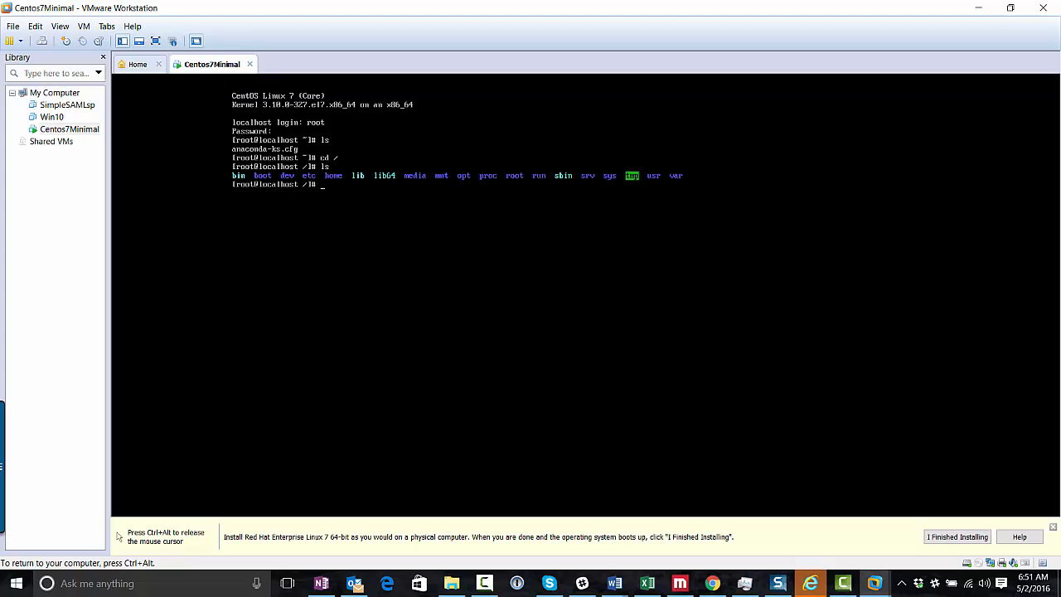
Run ifconfig, which reports command not found
type("ifconfig")
key("Return")
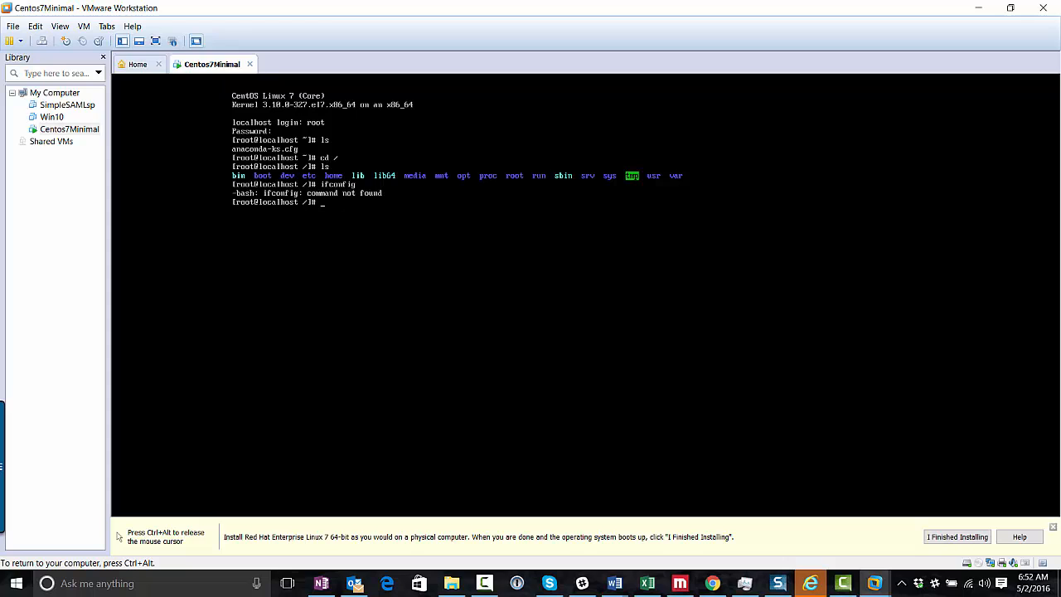
key("Num_Lock")
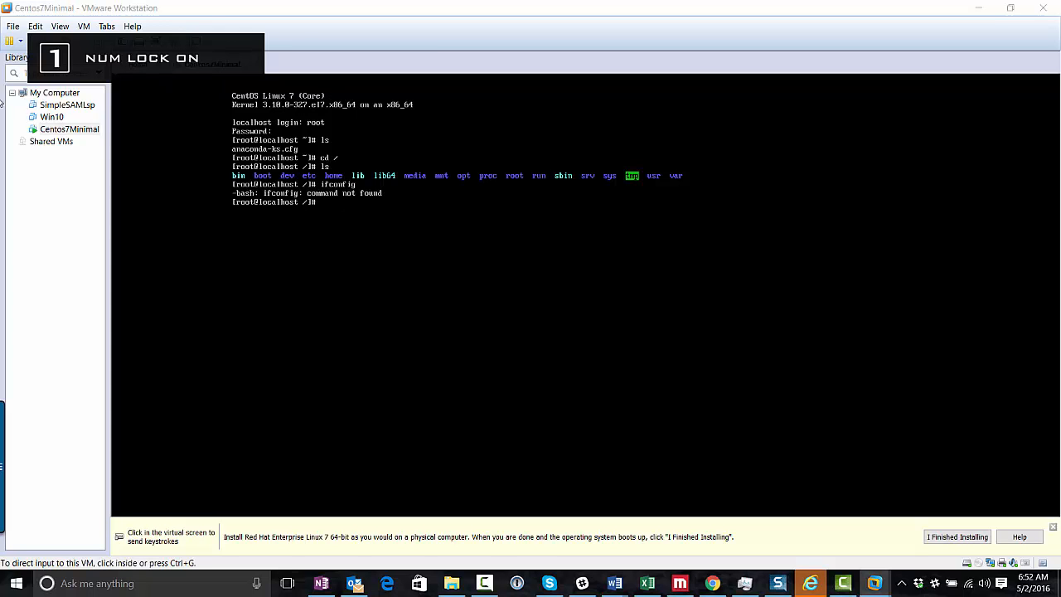
Return focus to the CentOS console and list the root directory contents again
left_click(279, 305)
key("Num_Lock")
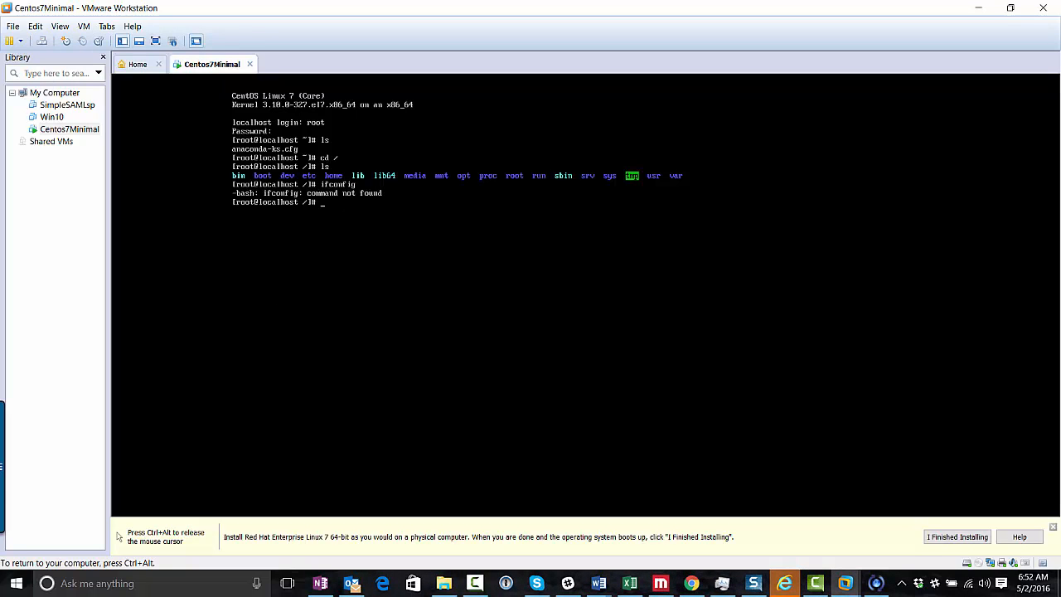
key("Return")
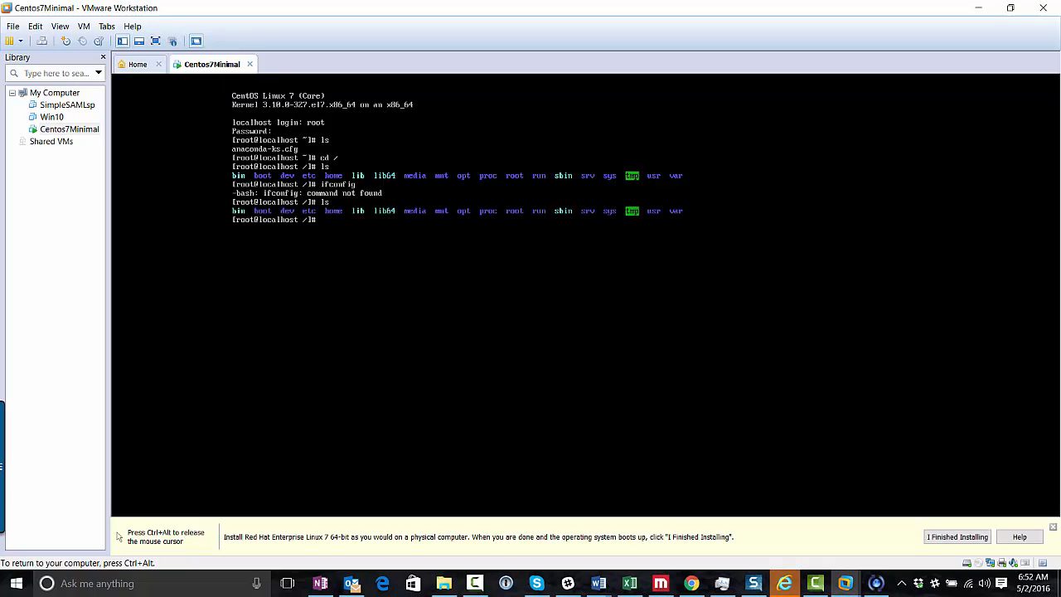
Move into /home and list it, showing only the user folder, then release input
type("cd home")
key("Return")
type("sl")
key("Return")
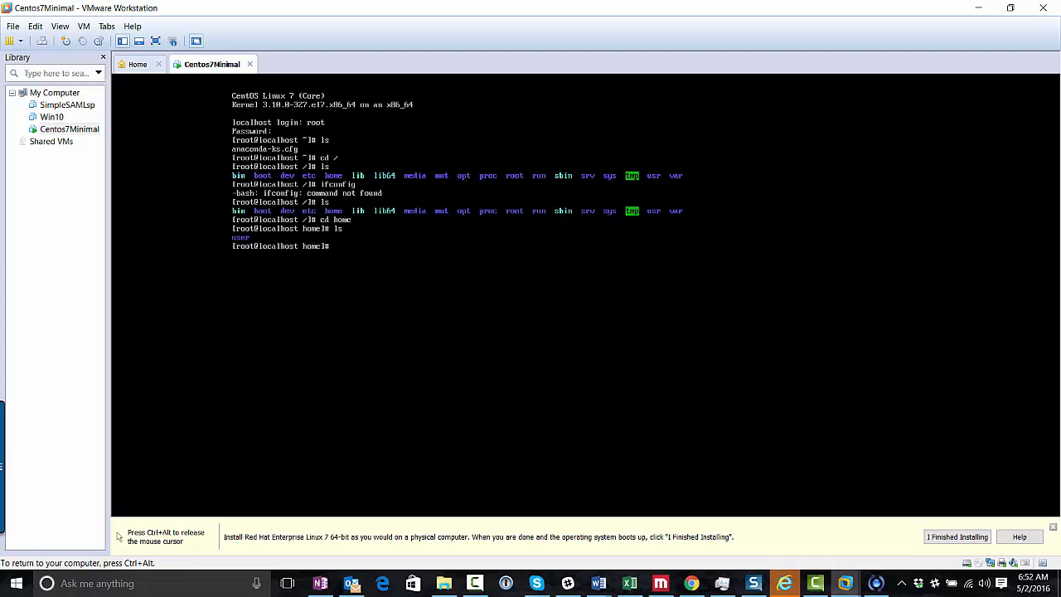
key("ctrl+alt")
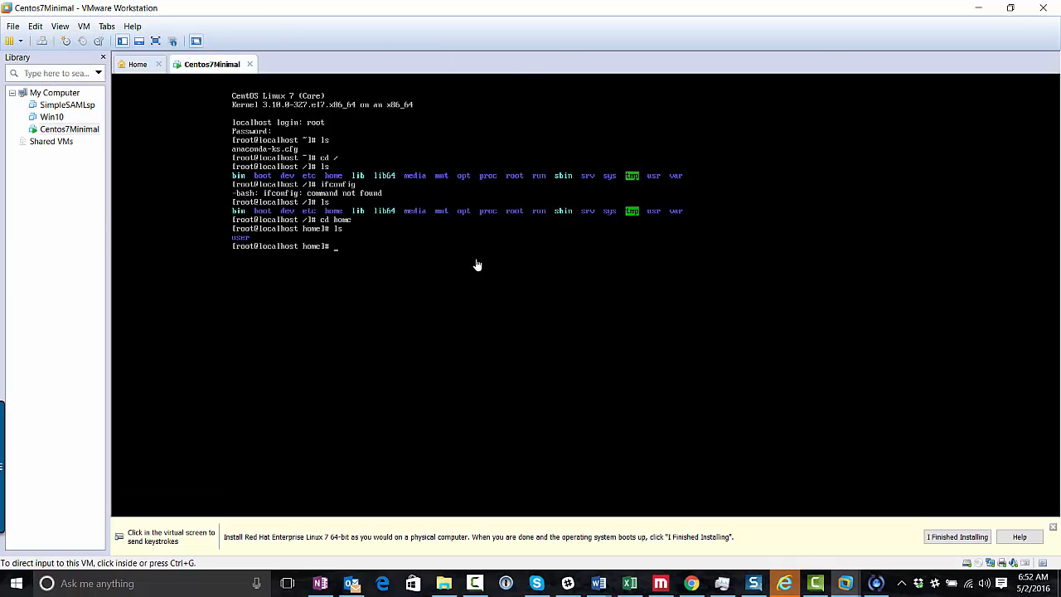
Restore the VMware window, move it up and left, then maximize it again
left_click(1011, 7)
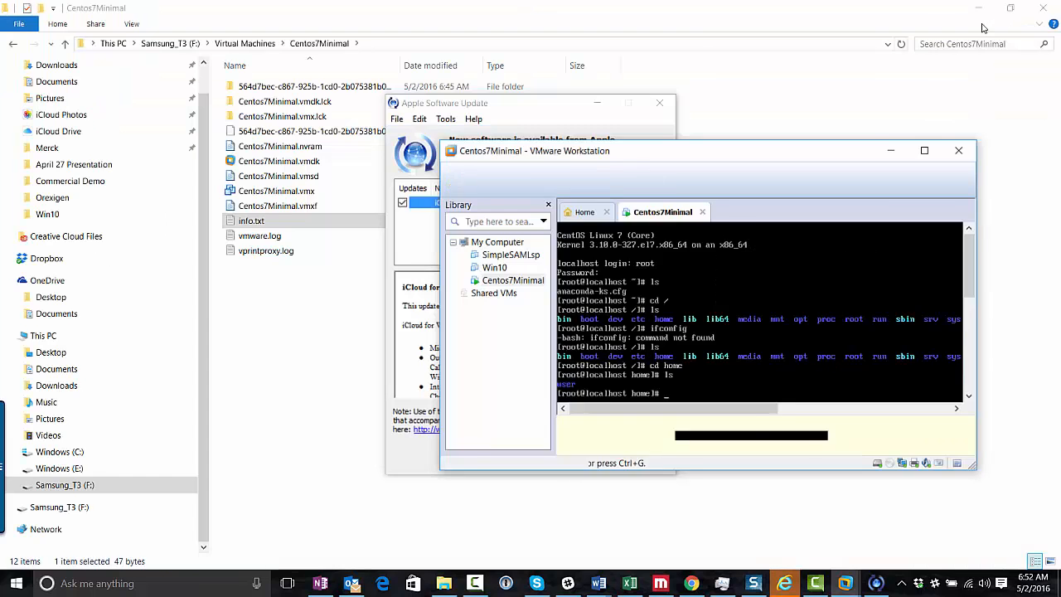
left_click_drag(695, 180, 603, 152)
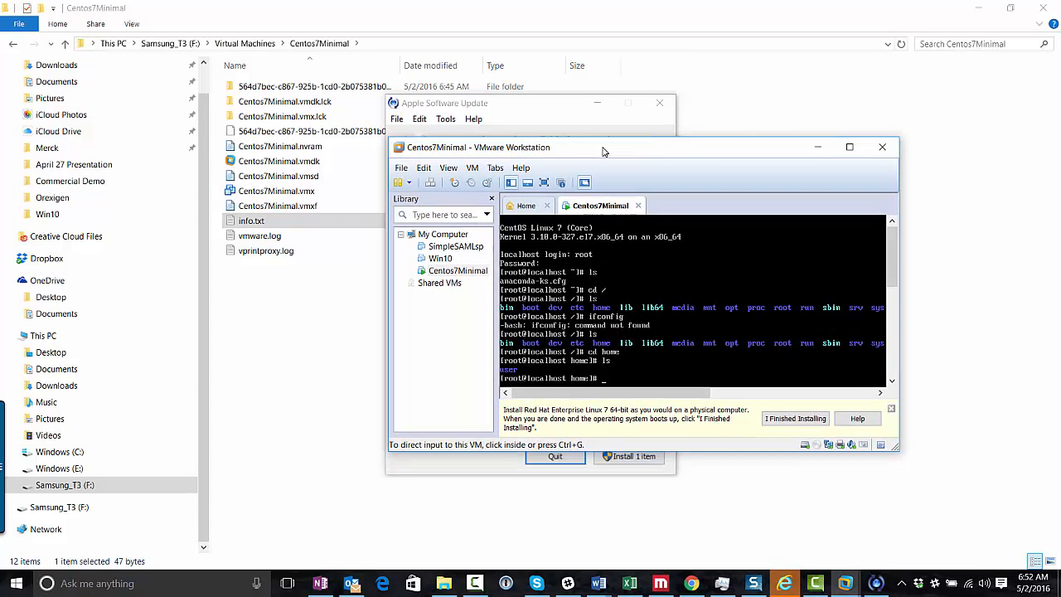
left_click(849, 148)
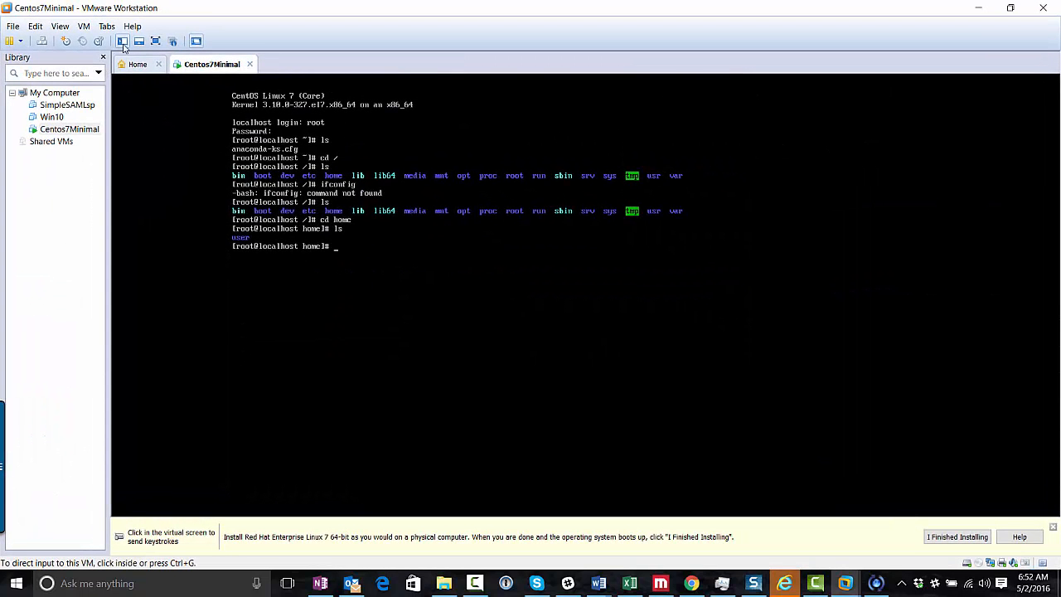
Show the VM console full screen via View > Full Screen, re-list /home, then exit full screen
left_click(86, 28)
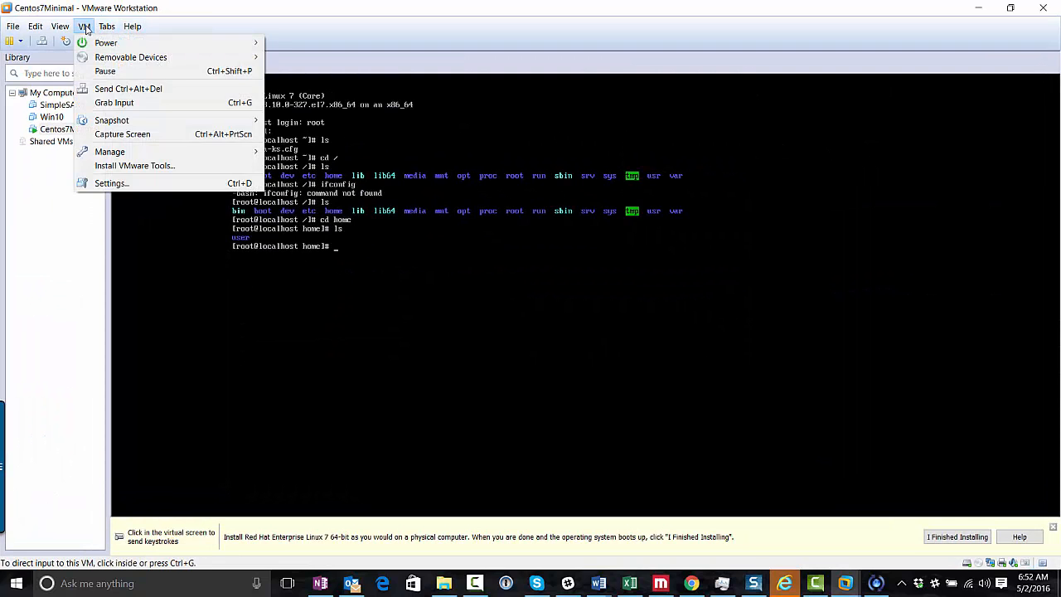
left_click(77, 44)
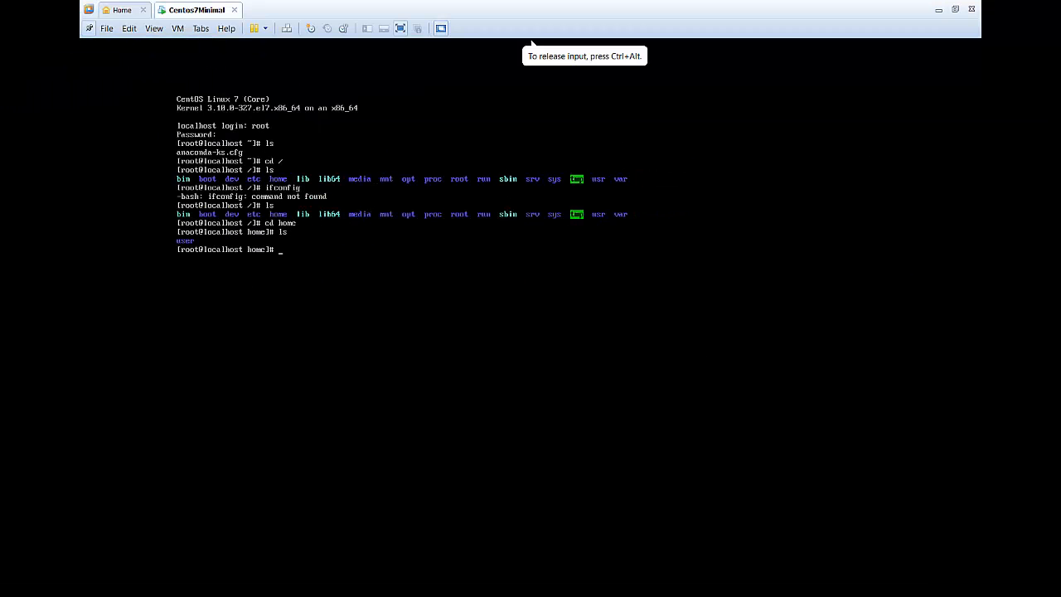
type("ls")
key("Return")
key("ctrl+alt")
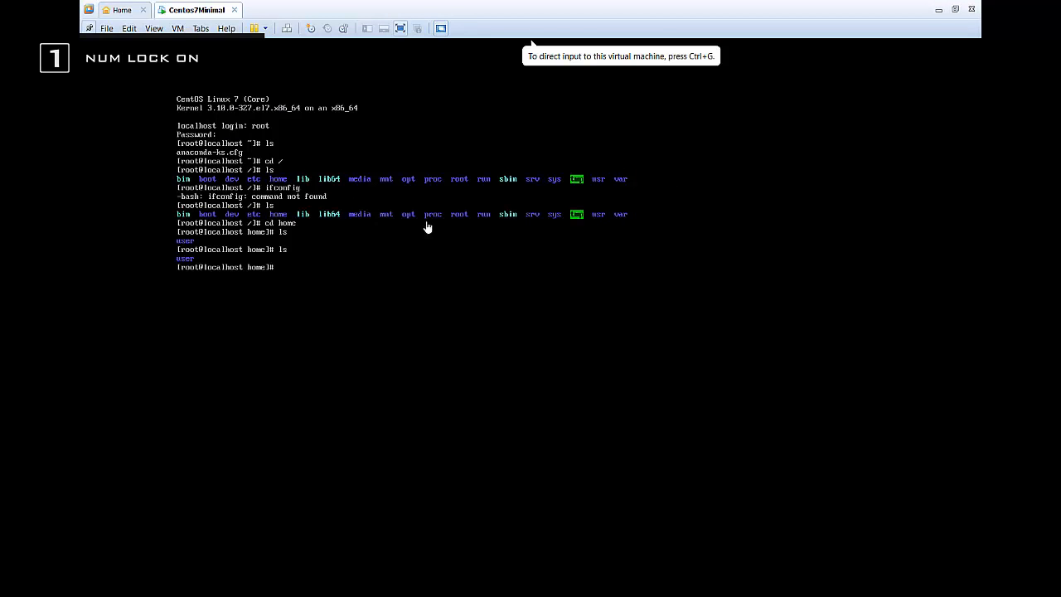
left_click(957, 8)
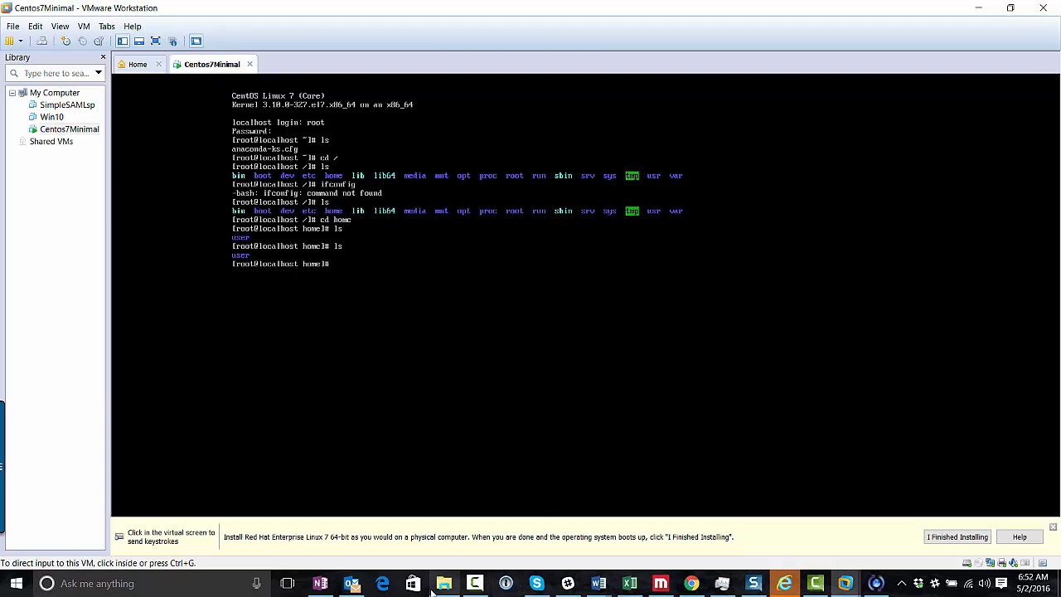
mouse_move(437, 580)
mouse_move(816, 585)
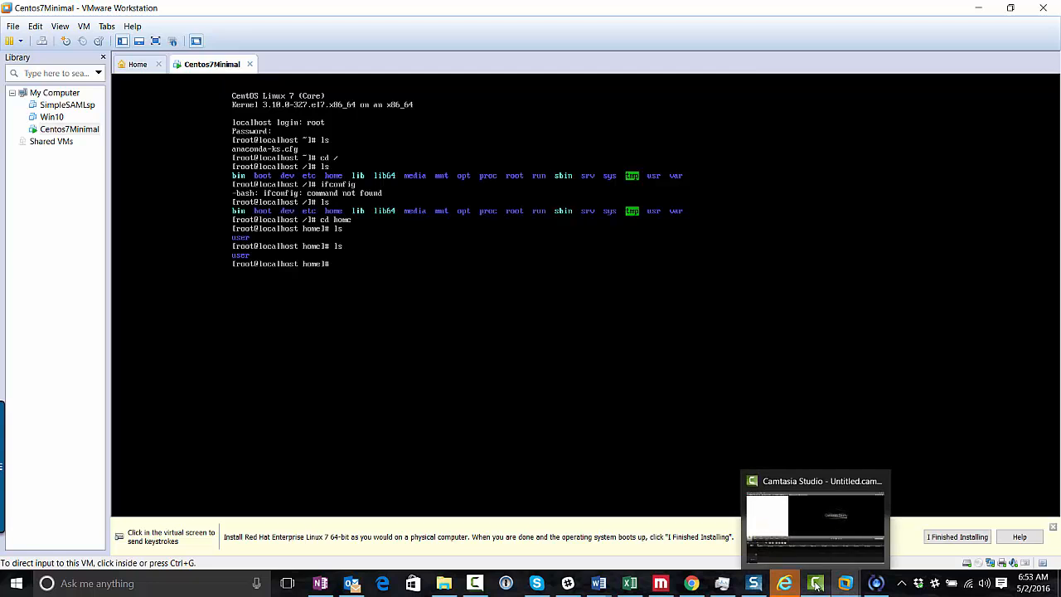
left_click(803, 485)
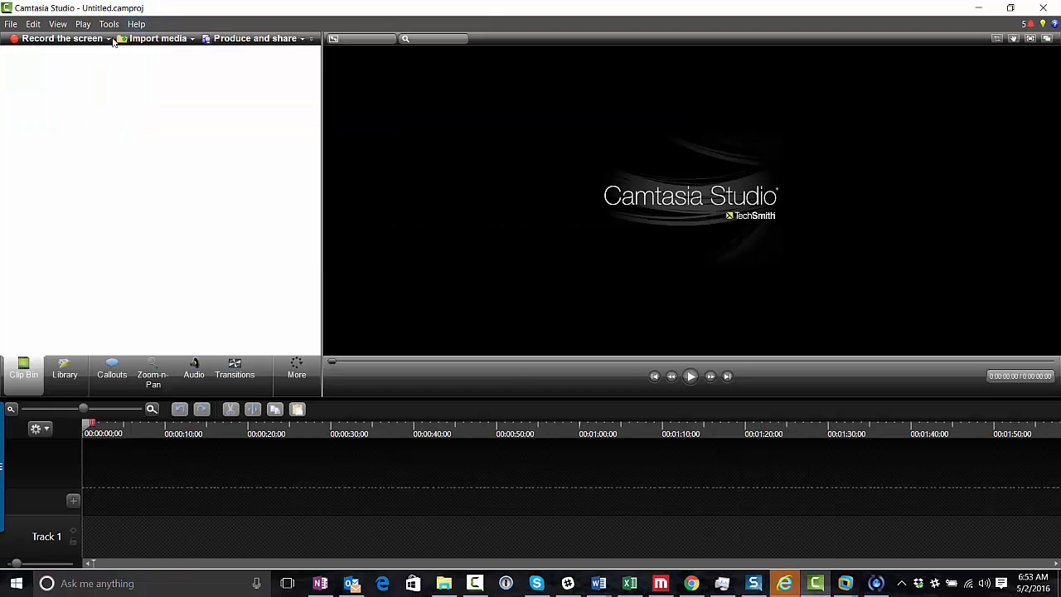
left_click(70, 46)
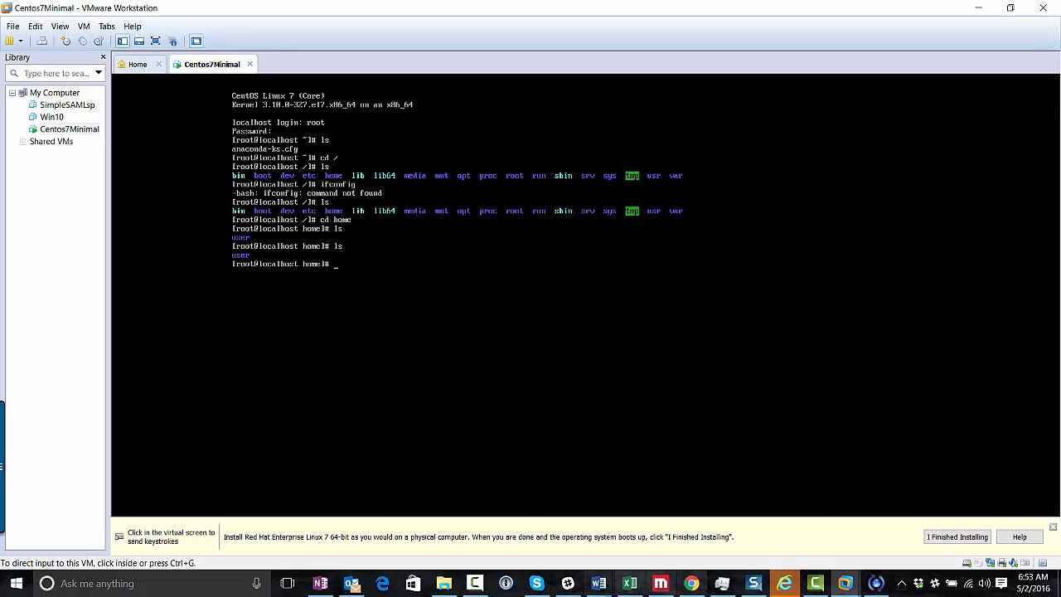